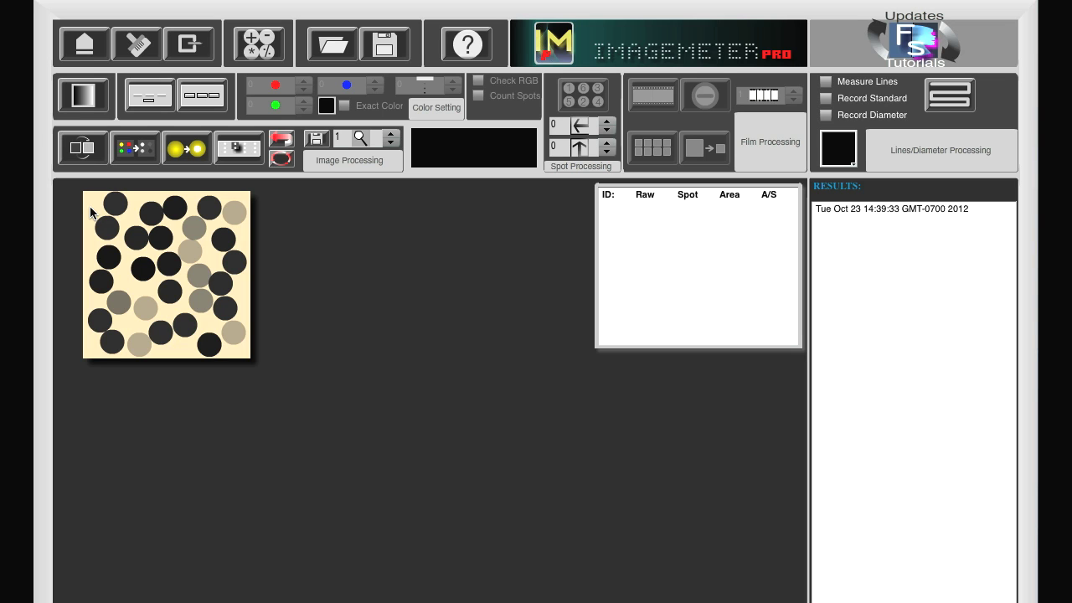
# Invert the colours of the spot image and set the marking colour to bright green.
pyautogui.click(84, 152)
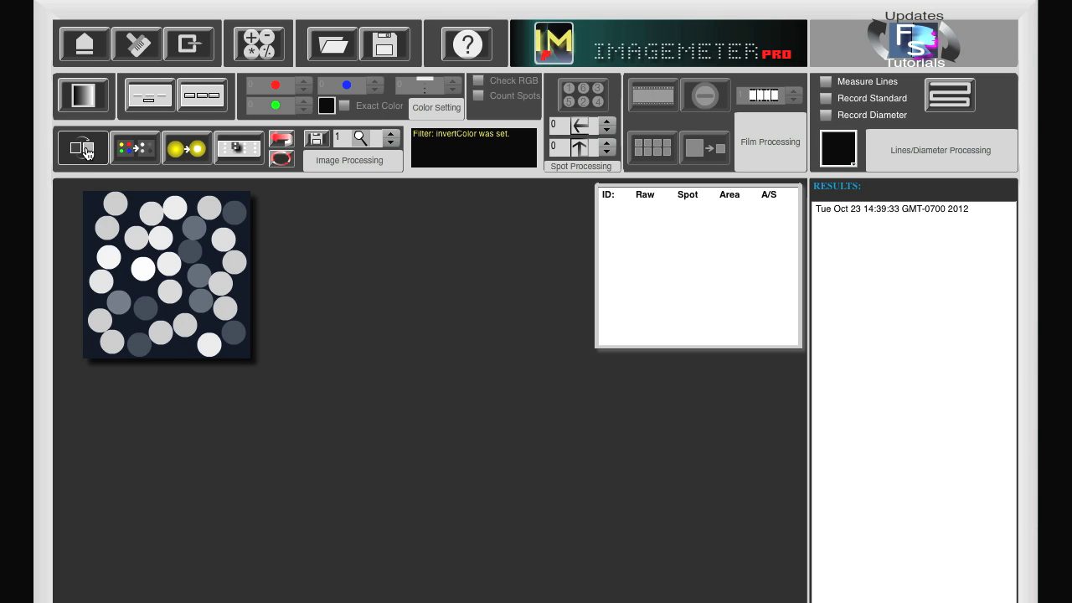
pyautogui.click(842, 155)
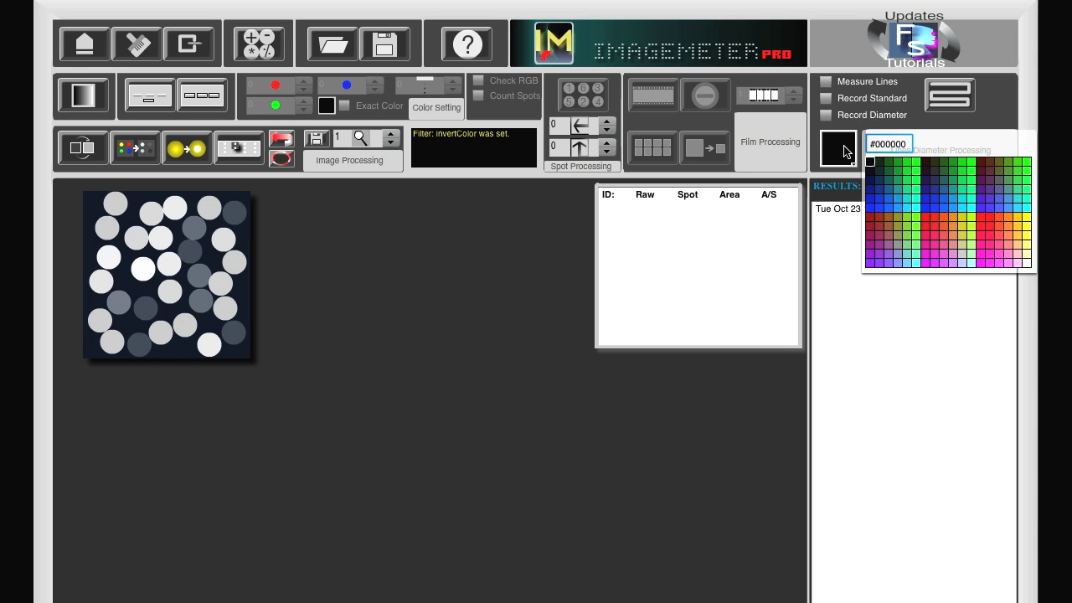
pyautogui.click(916, 169)
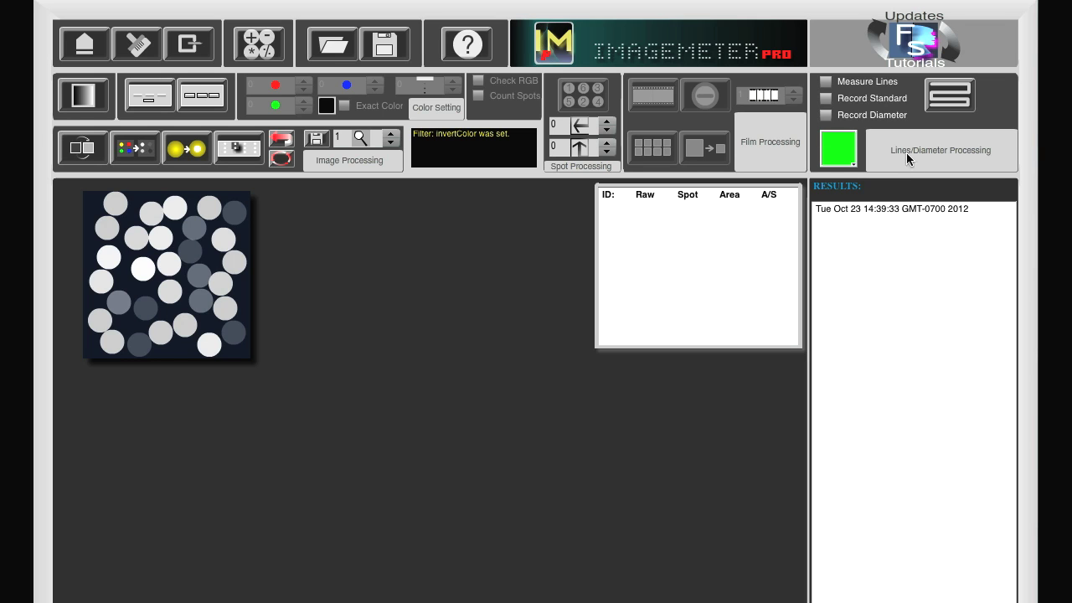
# Switch to colour mode and check the RGB values of the light gray spot second from the top along the image's left edge.
pyautogui.click(81, 99)
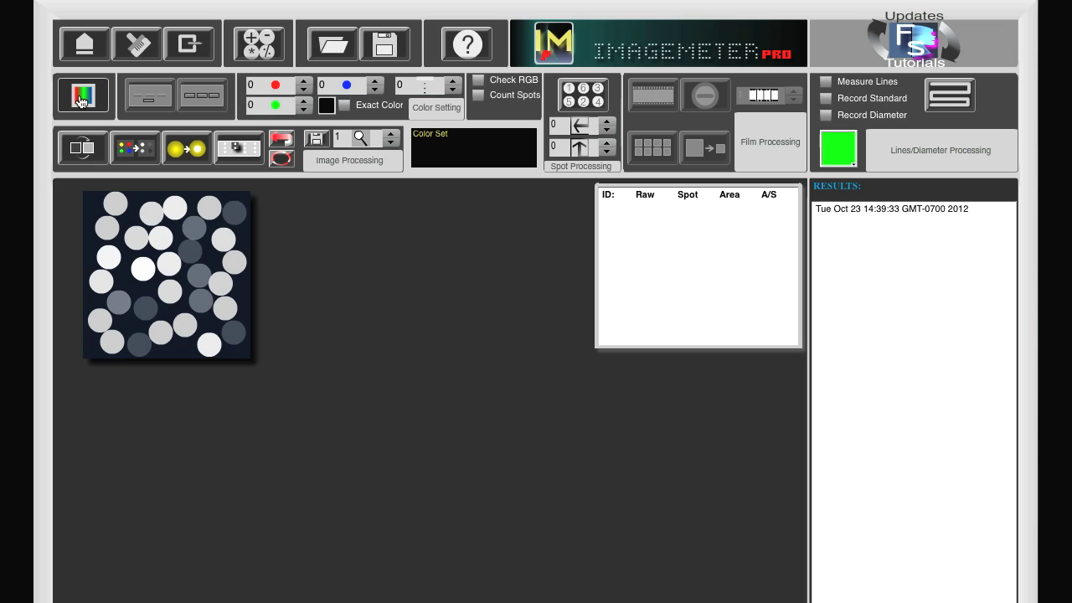
pyautogui.click(481, 82)
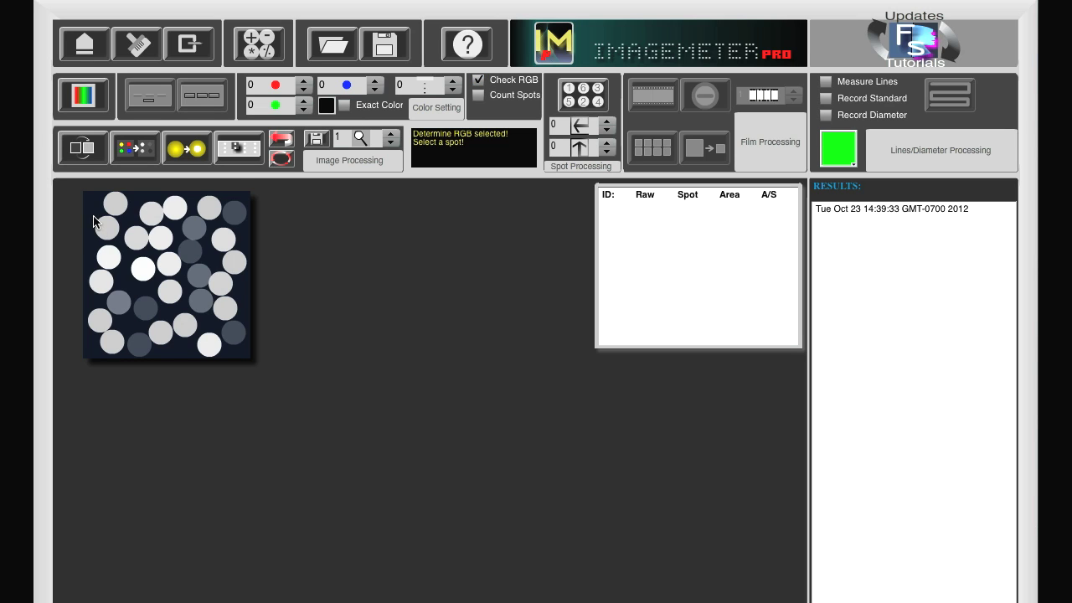
pyautogui.moveTo(94, 217); pyautogui.dragTo(118, 241)
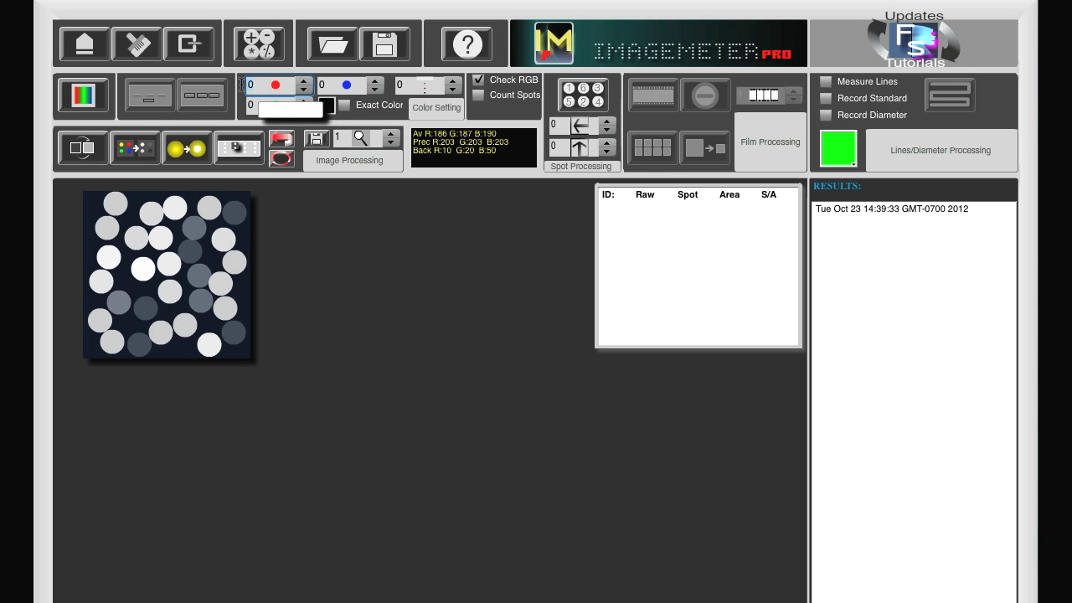
# Set the red, green and blue colour values to 175 each.
pyautogui.write('170')
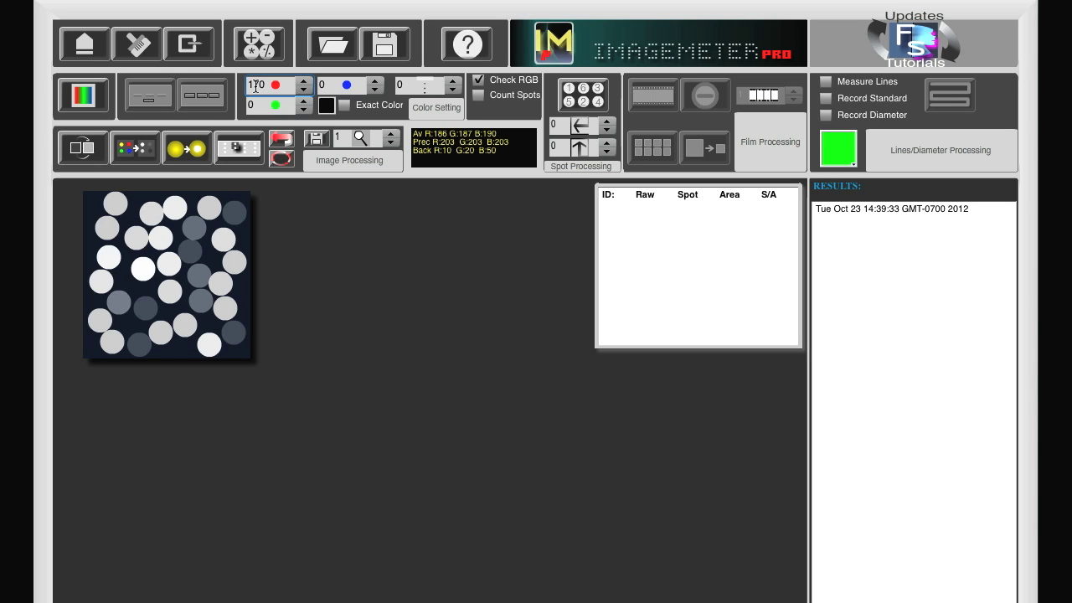
pyautogui.press('BackSpace')
pyautogui.write('5')
pyautogui.press('Return')
pyautogui.click(250, 105)
pyautogui.write('175')
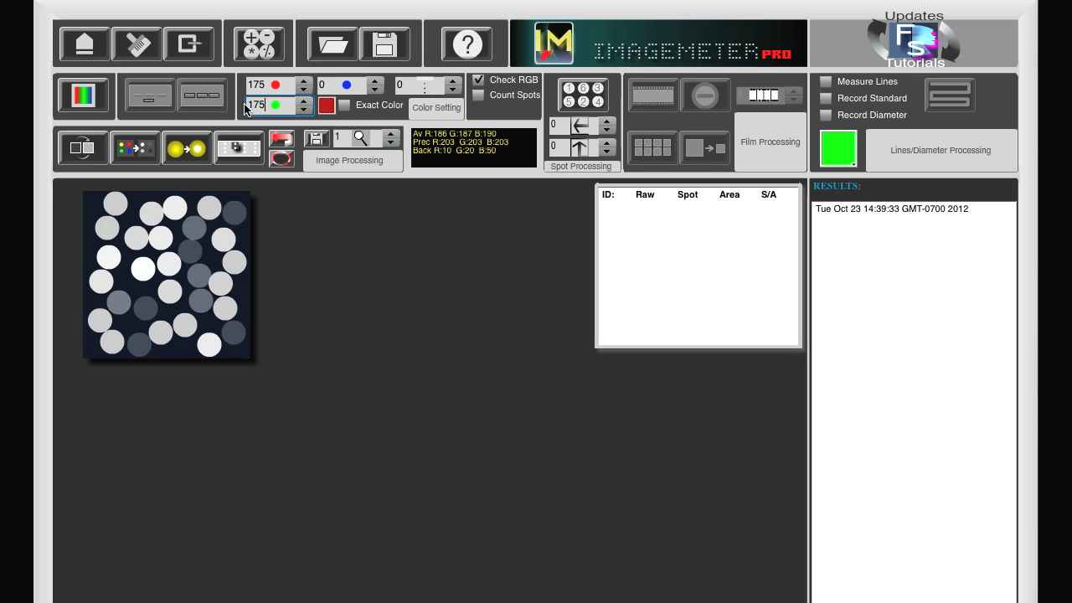
pyautogui.press('Return')
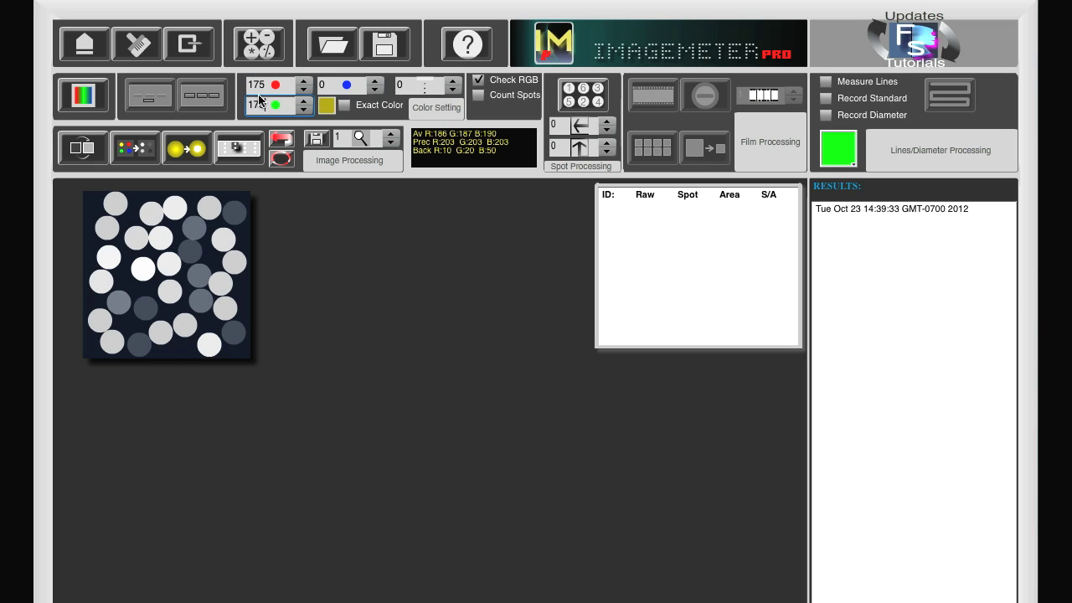
pyautogui.click(317, 87)
pyautogui.write('1')
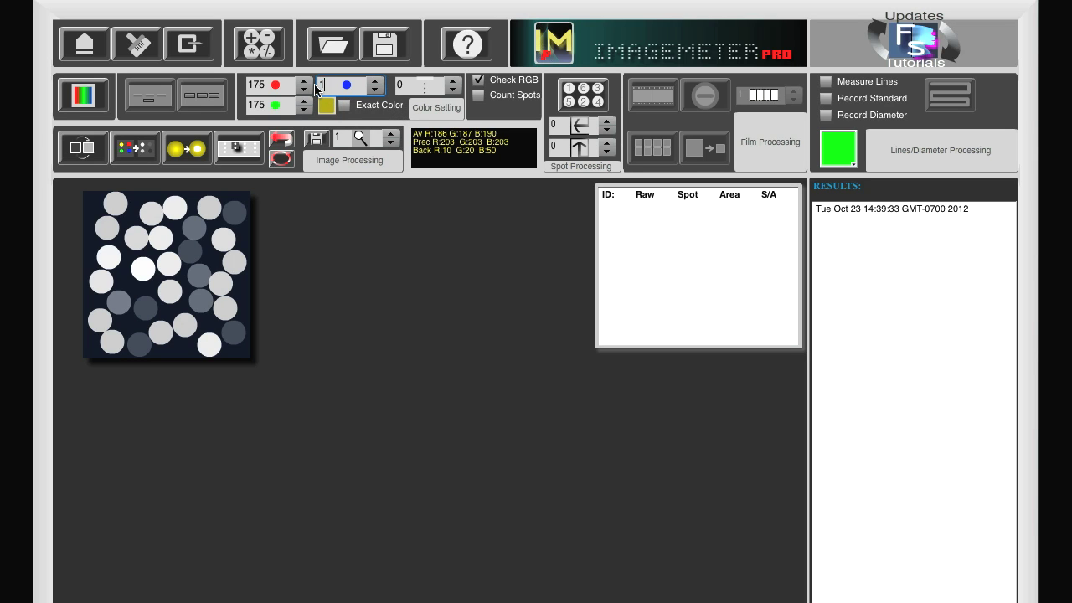
pyautogui.write('75')
# Count the spots using the light gray spot at the image's upper left as reference, and apply the threshold filter.
pyautogui.click(478, 98)
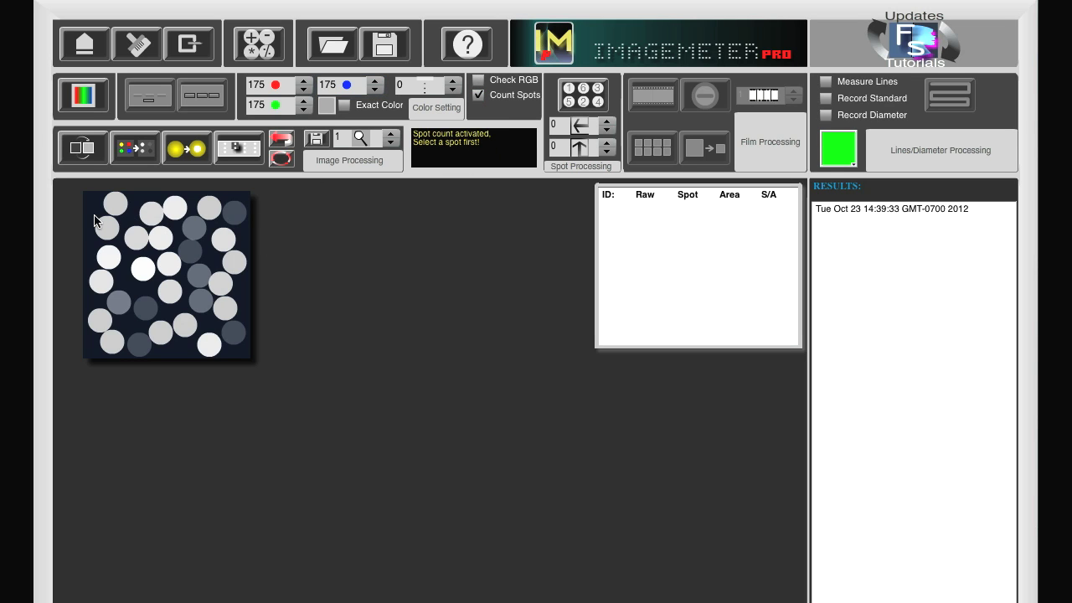
pyautogui.moveTo(92, 216)
pyautogui.mouseDown()
pyautogui.moveTo(130, 253)
pyautogui.moveTo(121, 243)
pyautogui.mouseUp()
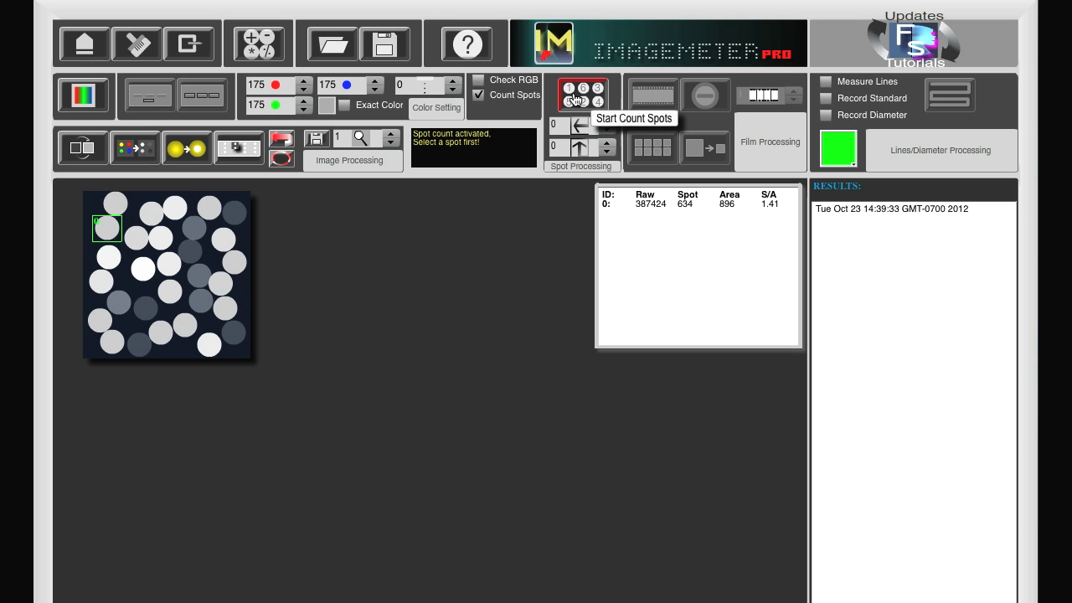
pyautogui.click(577, 100)
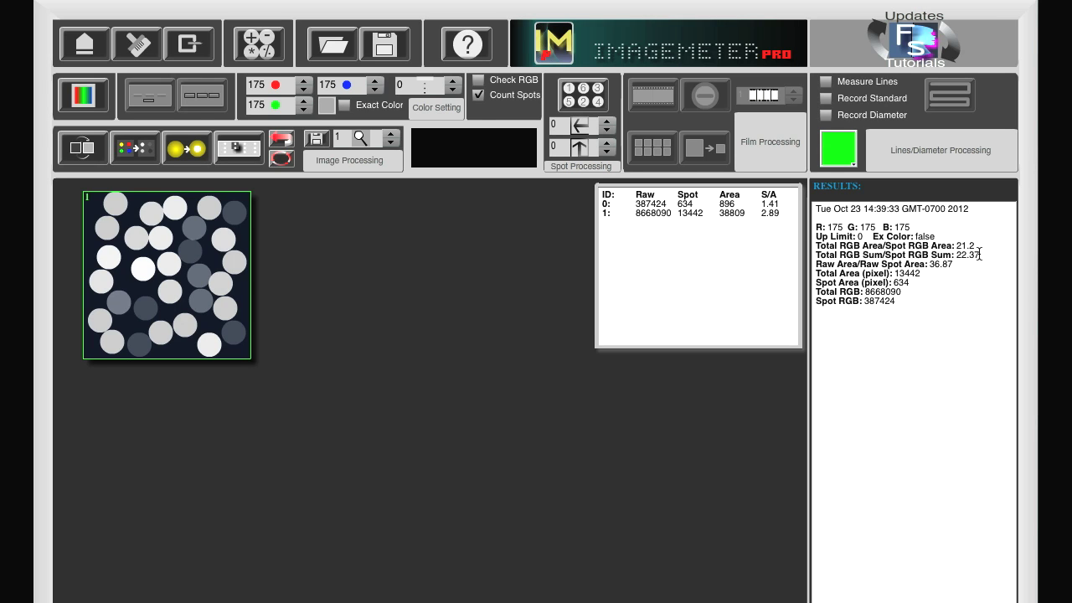
pyautogui.click(177, 157)
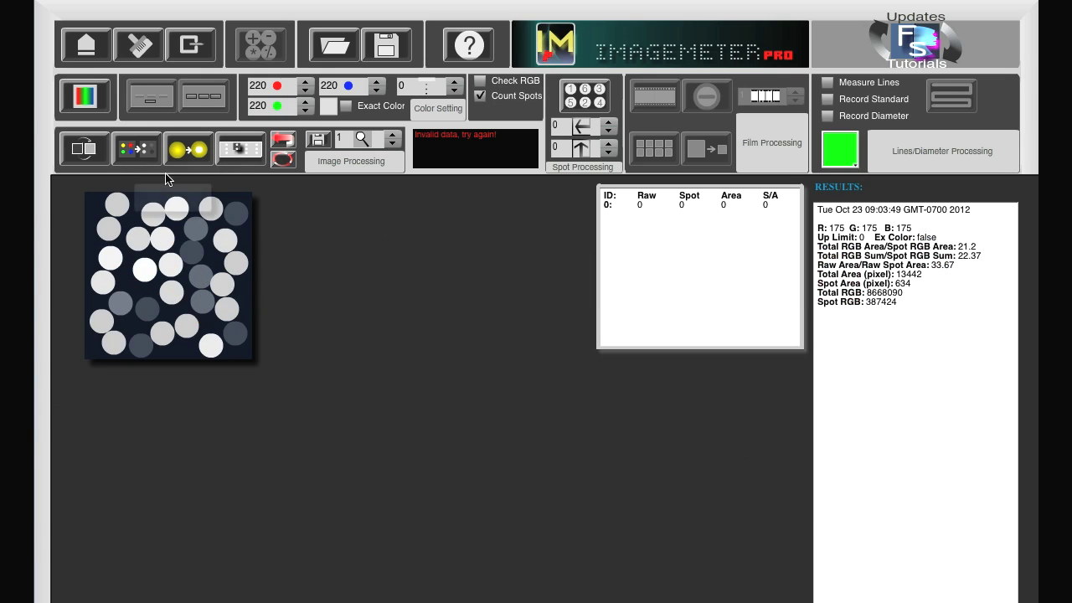
# Check the RGB values of the white spot just below the light gray one along the image's left edge.
pyautogui.click(480, 87)
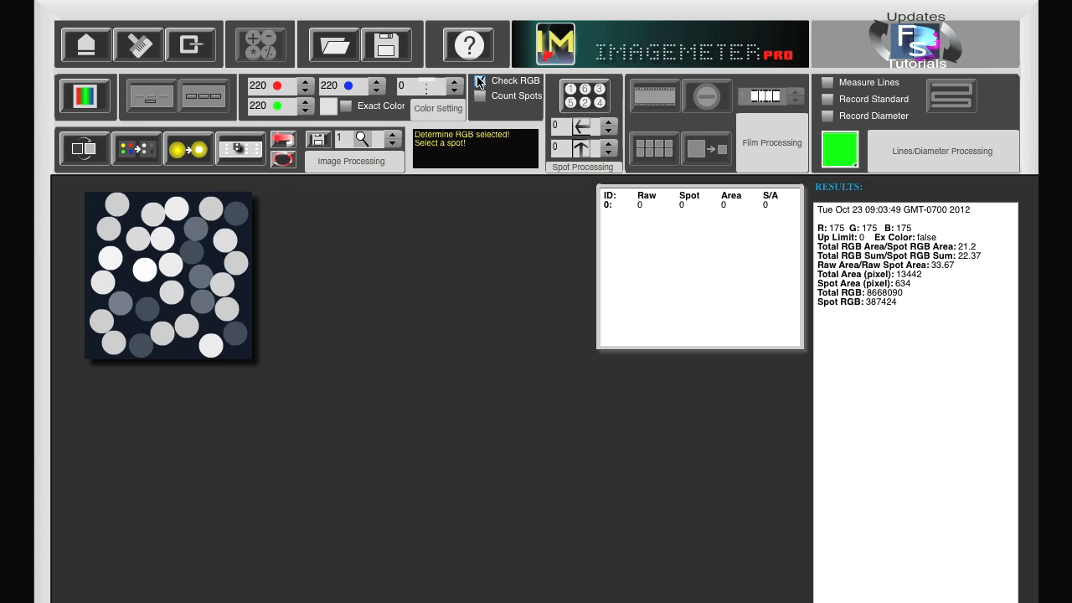
pyautogui.click(123, 274)
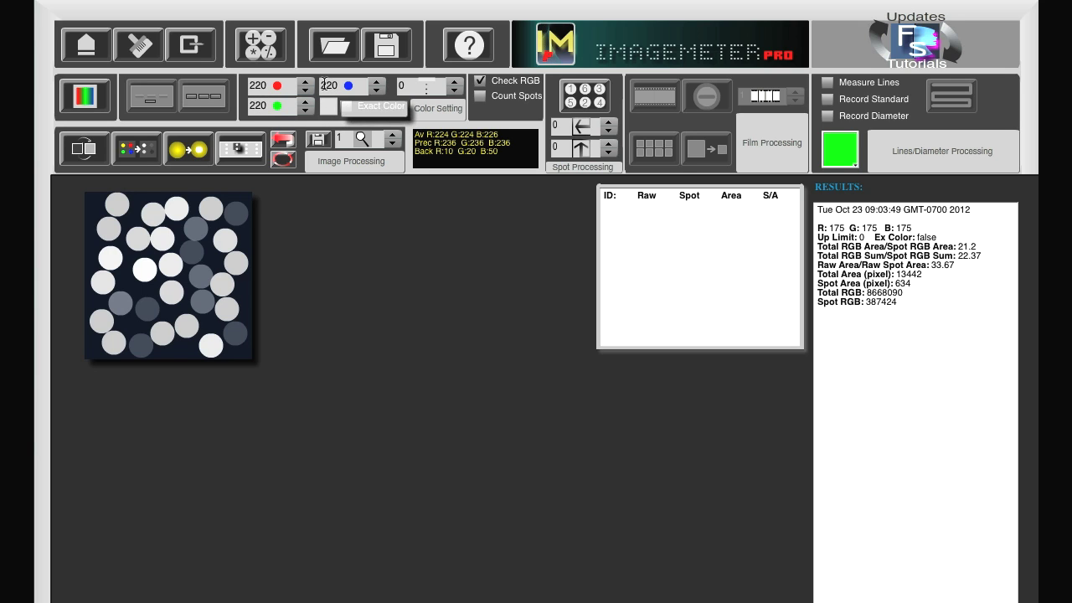
# Count the spots at RGB 220 with the white spot near the image's left edge as the reference.
pyautogui.click(479, 98)
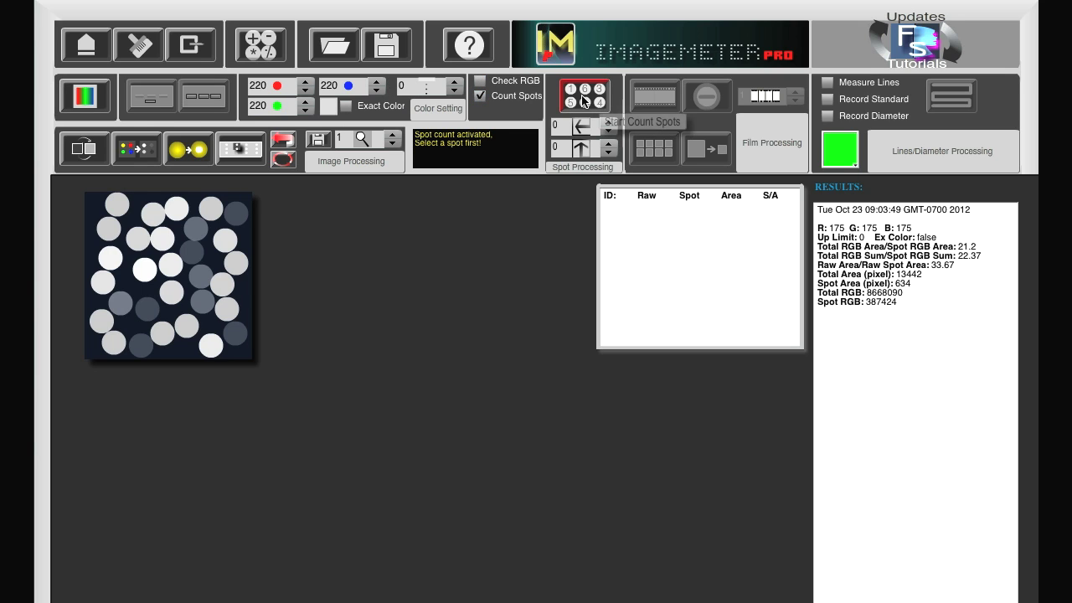
pyautogui.click(584, 99)
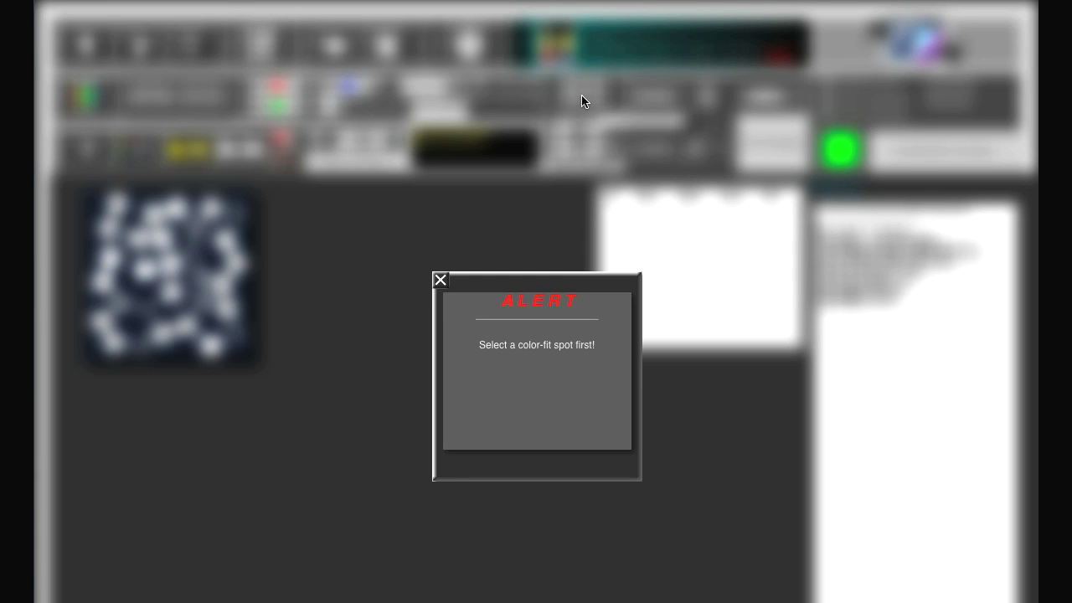
pyautogui.click(440, 280)
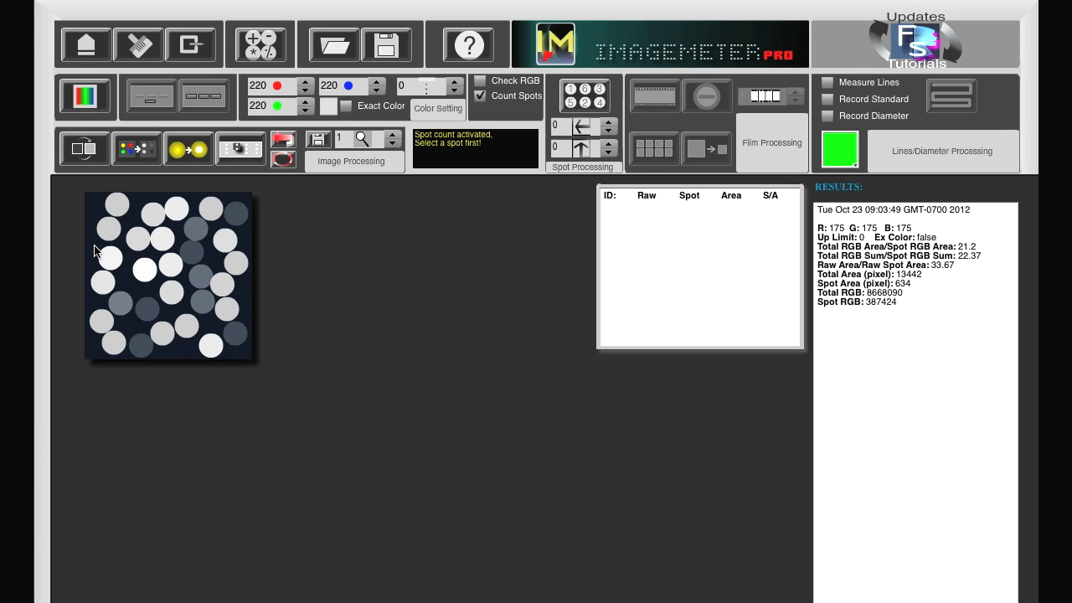
pyautogui.moveTo(95, 245); pyautogui.dragTo(127, 277)
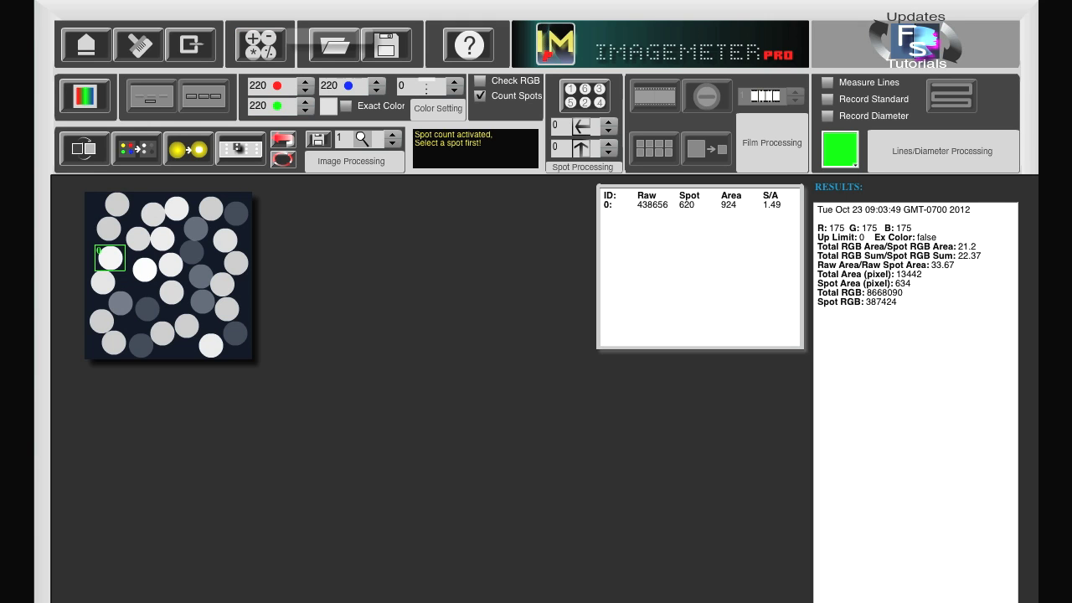
pyautogui.click(583, 99)
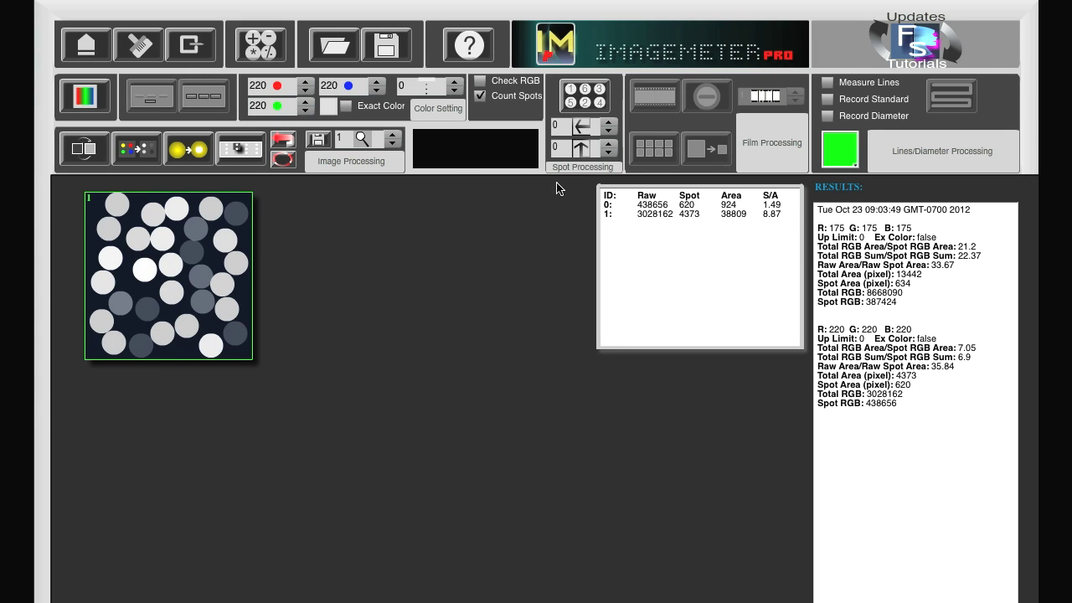
# Highlight the brightest spots with the threshold filter and undo the image conversion.
pyautogui.click(185, 149)
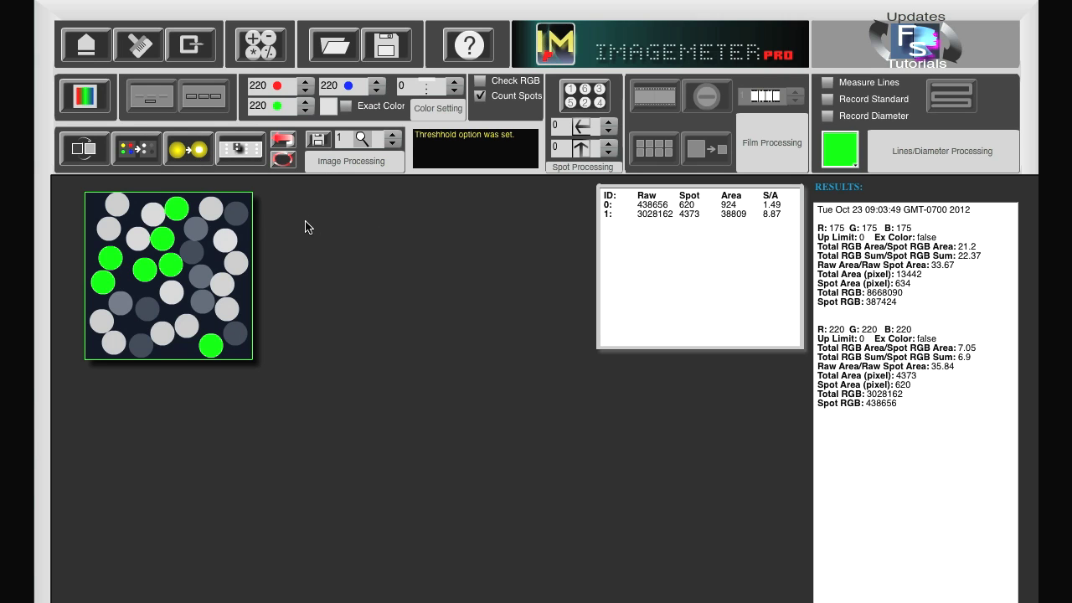
pyautogui.click(280, 143)
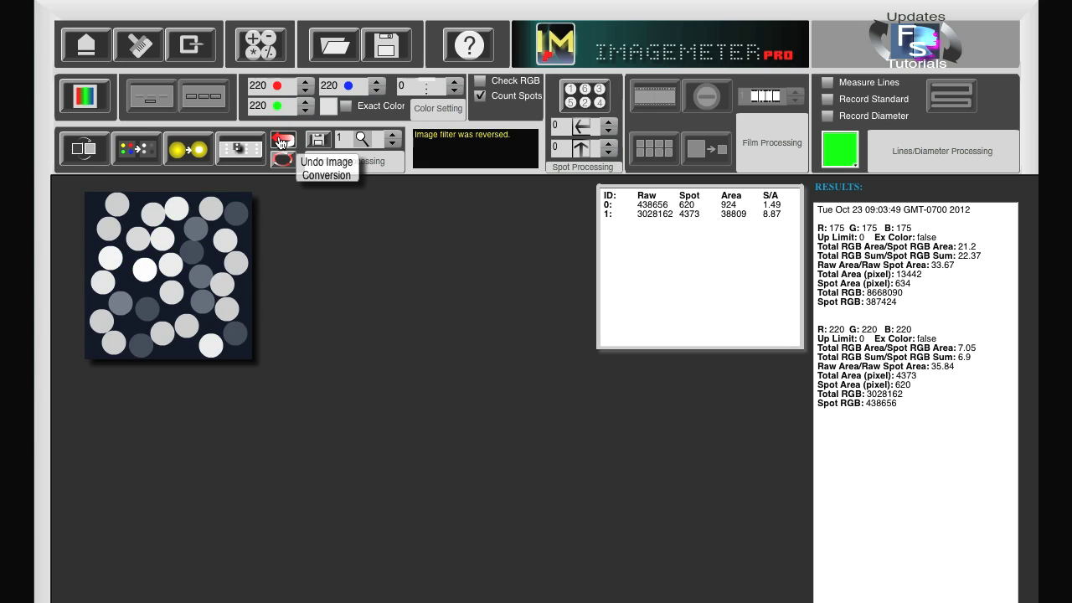
# Start a new cycle and check the RGB values of the light gray spot at the image's upper left.
pyautogui.click(197, 44)
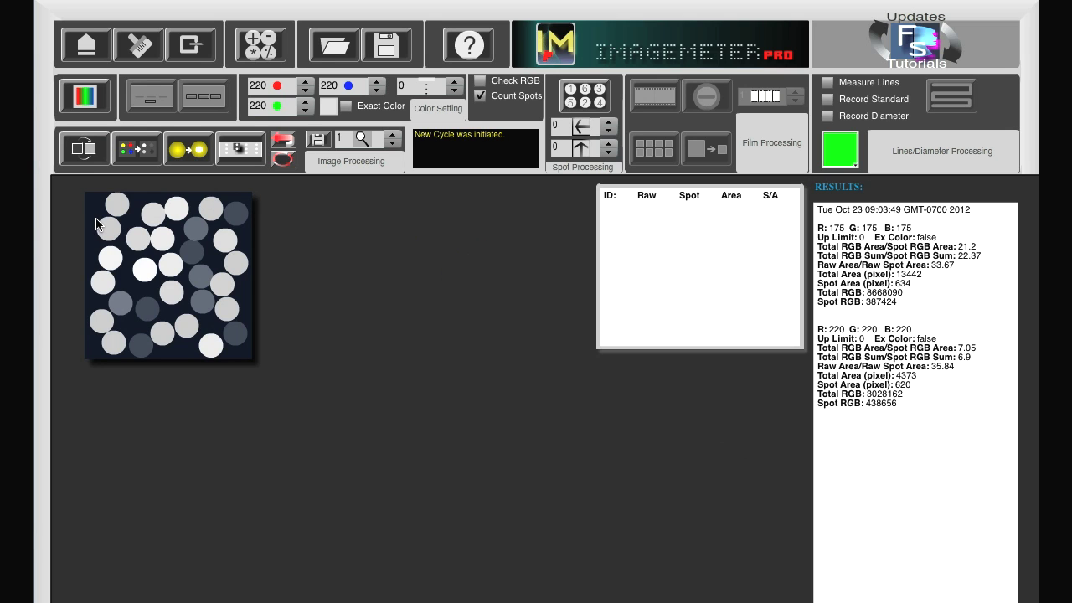
pyautogui.click(480, 80)
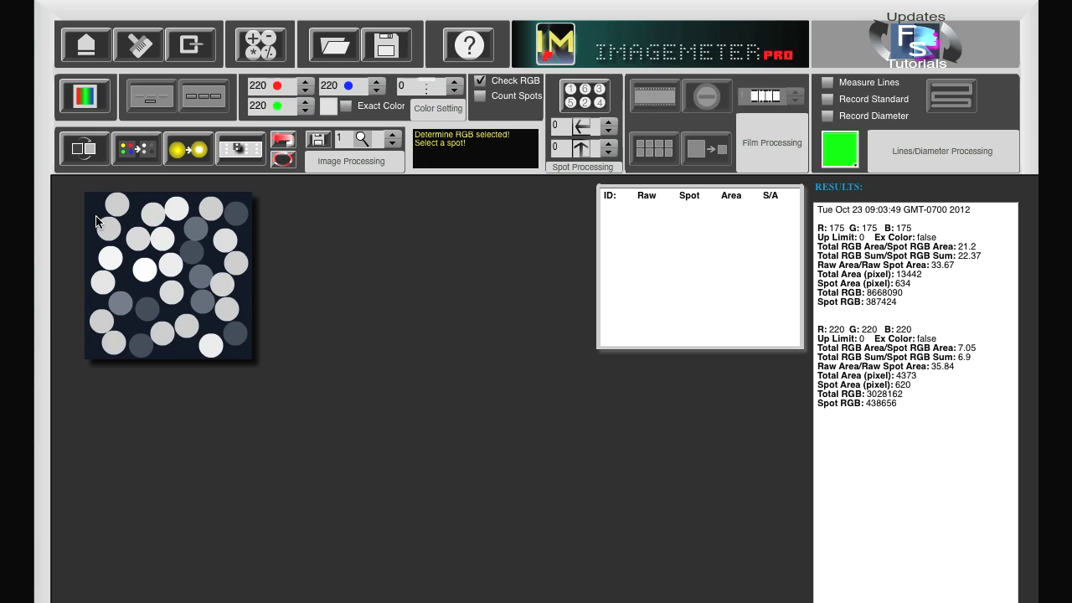
pyautogui.moveTo(97, 218); pyautogui.dragTo(123, 244)
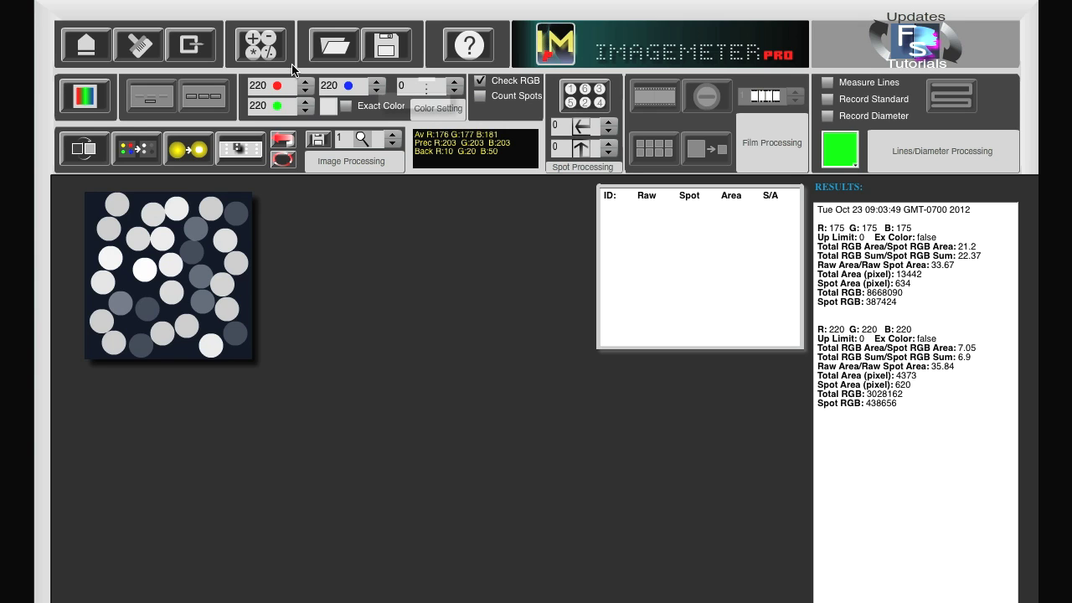
# Set the red, green and blue values to 170 each, with an upper limit of 40.
pyautogui.click(245, 85)
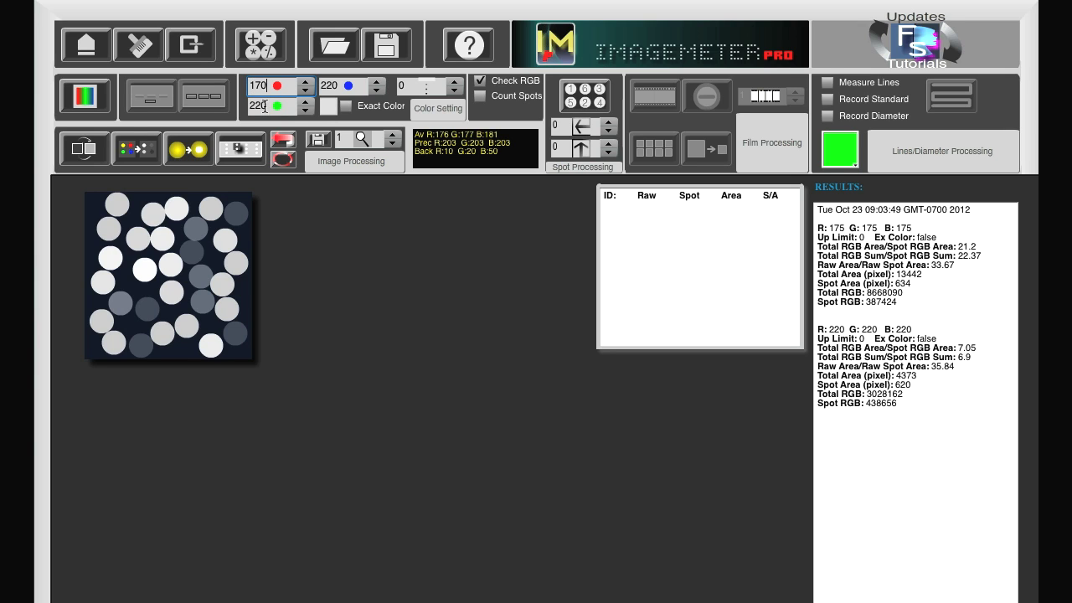
pyautogui.doubleClick(264, 106)
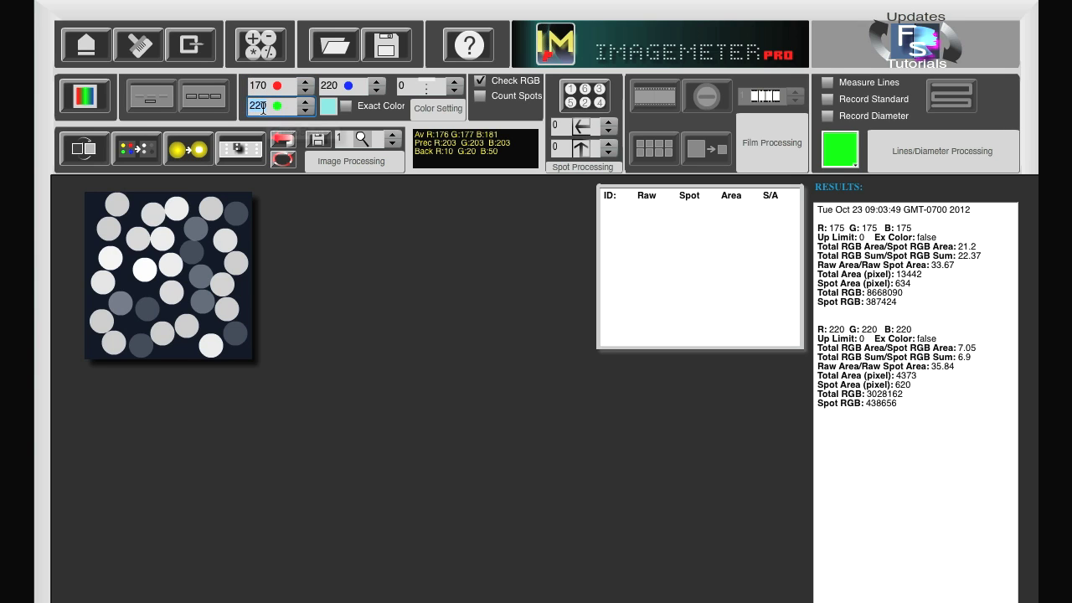
pyautogui.write('17')
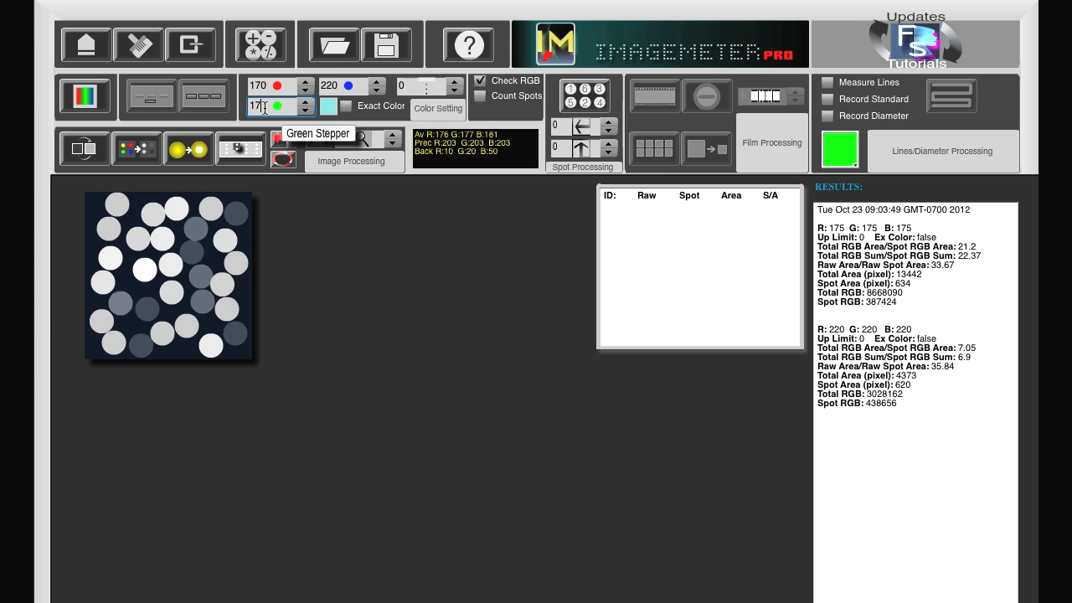
pyautogui.write('0')
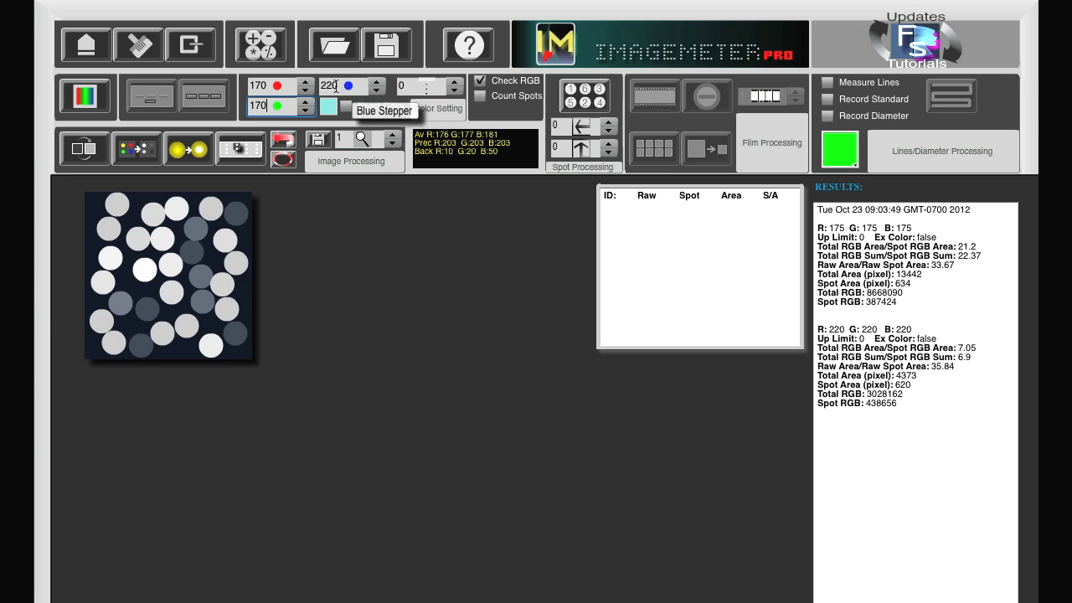
pyautogui.doubleClick(327, 85)
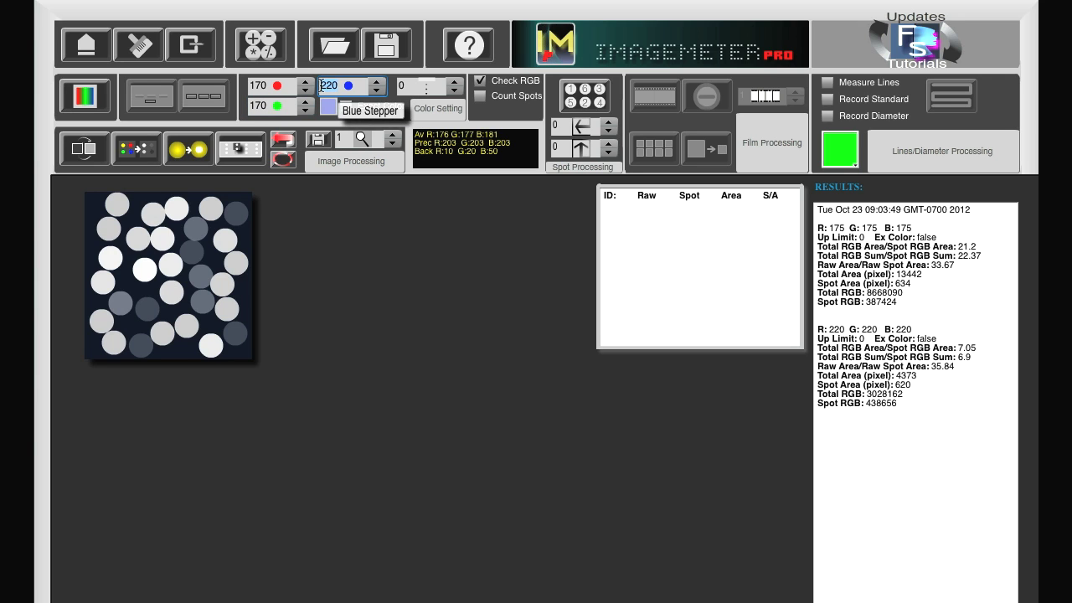
pyautogui.write('17')
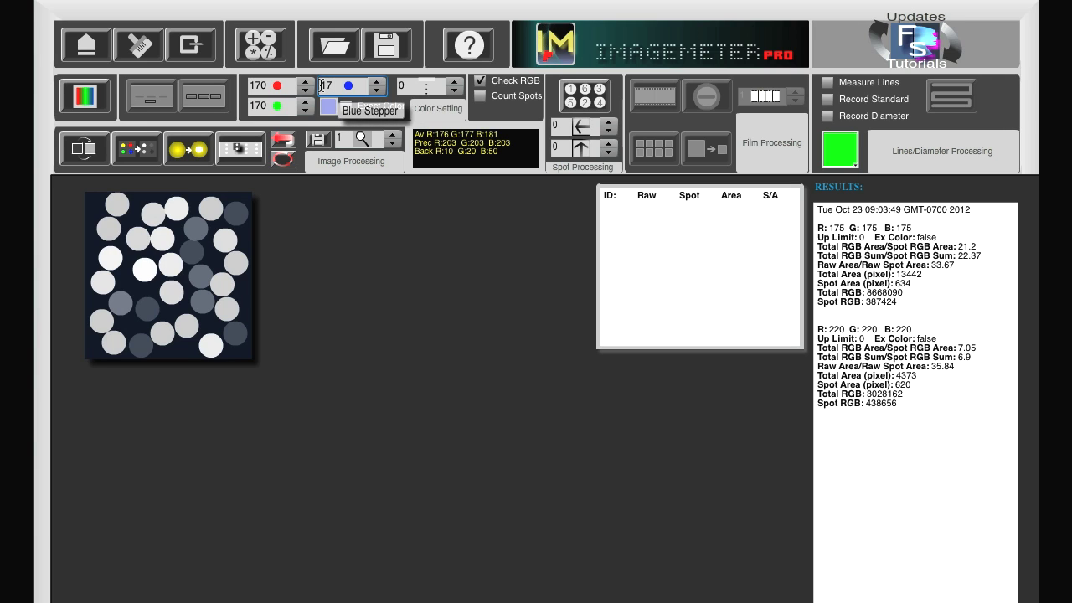
pyautogui.write('0')
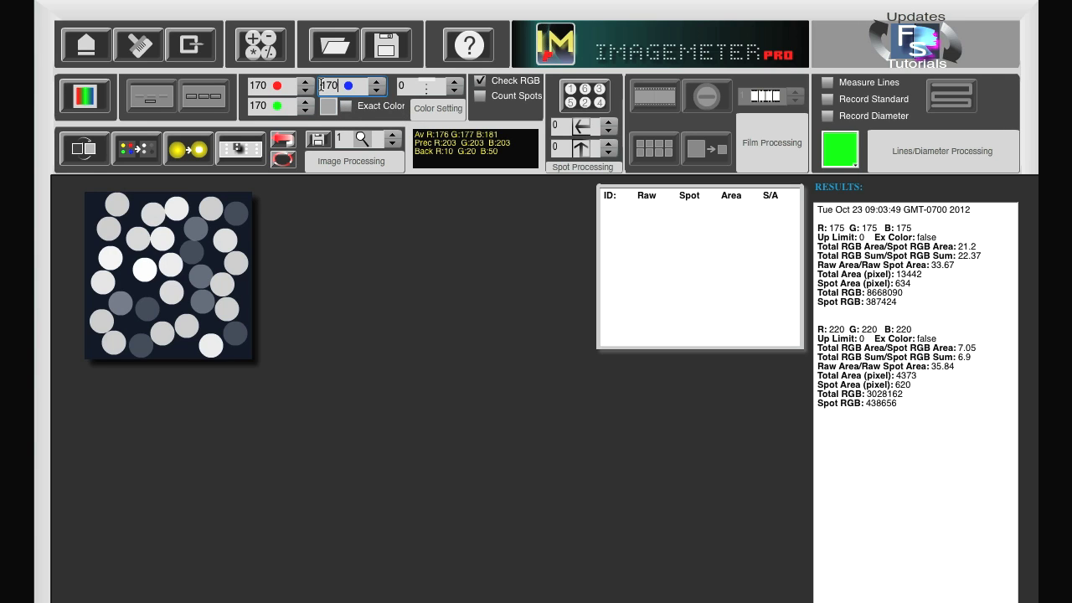
pyautogui.click(401, 86)
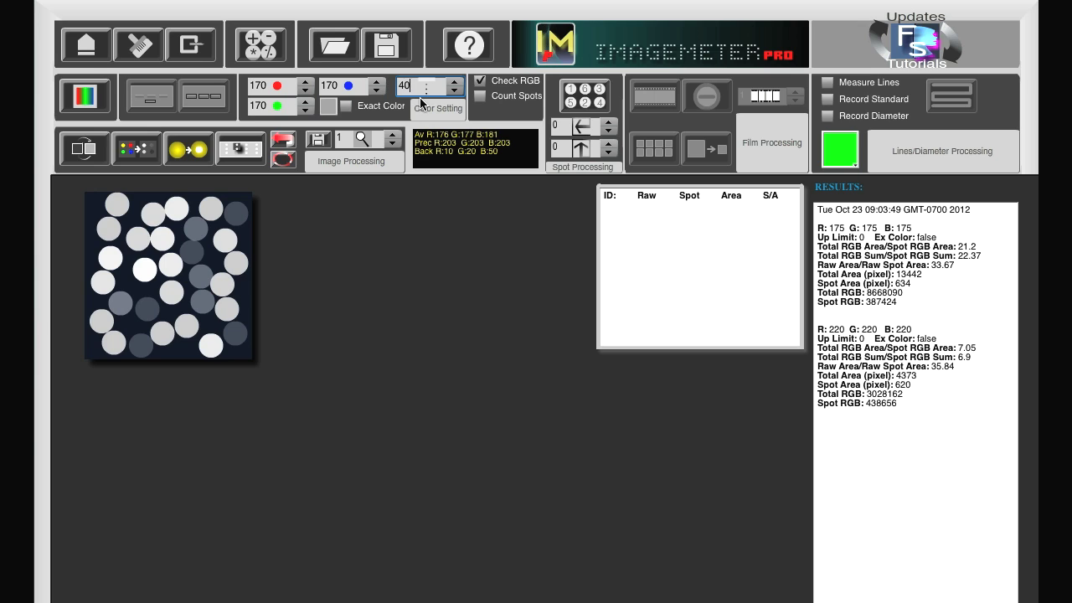
pyautogui.press('Return')
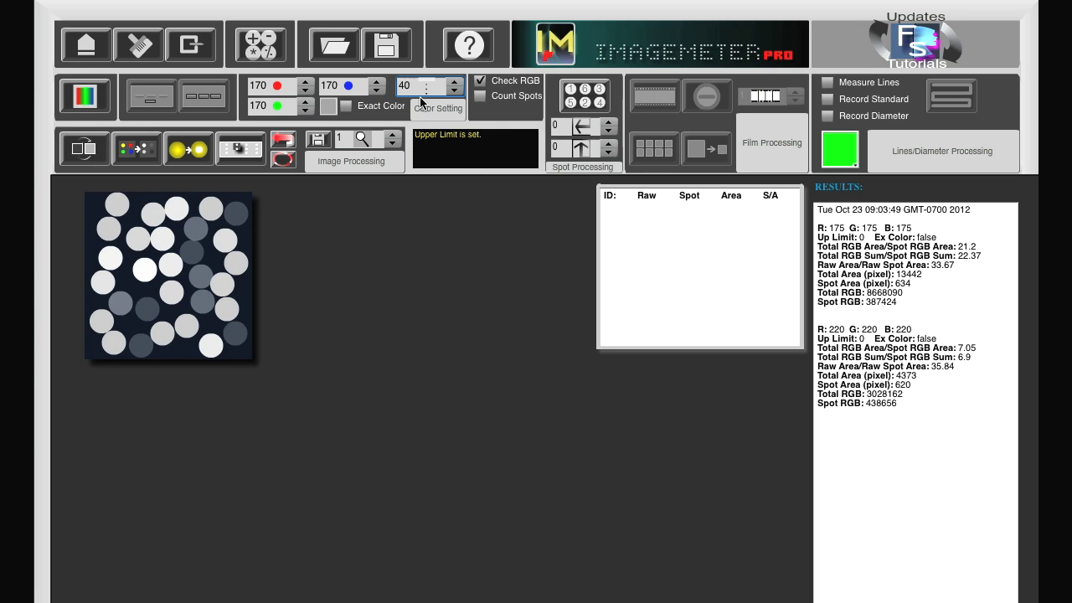
# Count the spots using the light gray spot at the image's upper left as reference, and highlight the matches with the threshold filter.
pyautogui.click(489, 99)
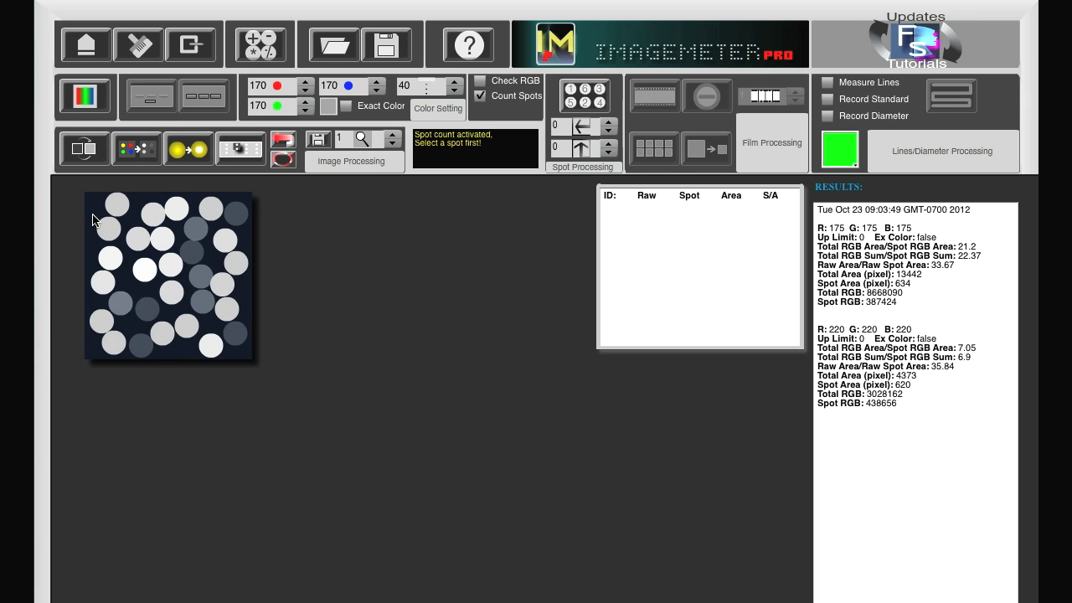
pyautogui.moveTo(99, 217); pyautogui.dragTo(122, 243)
pyautogui.click(572, 98)
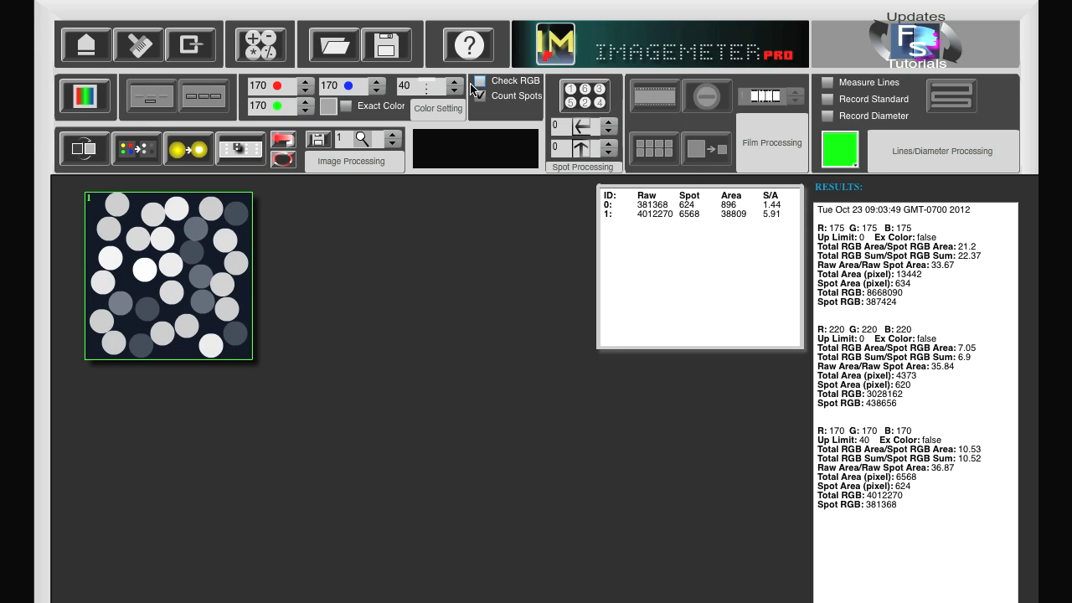
pyautogui.click(186, 150)
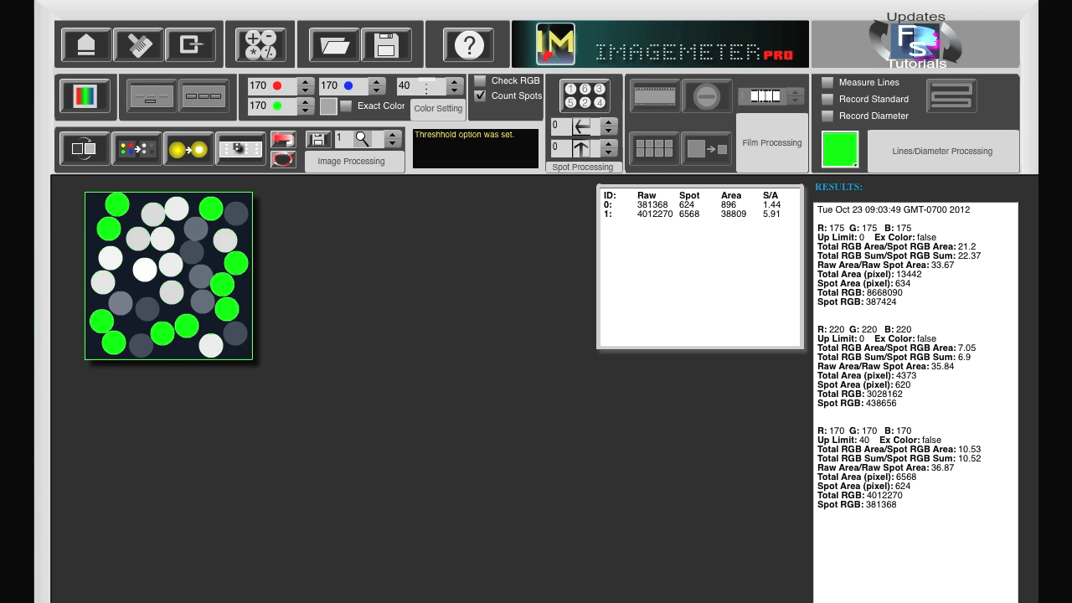
# Start a new cycle and check the RGB values of the gray spot in the image's lower right area.
pyautogui.click(191, 45)
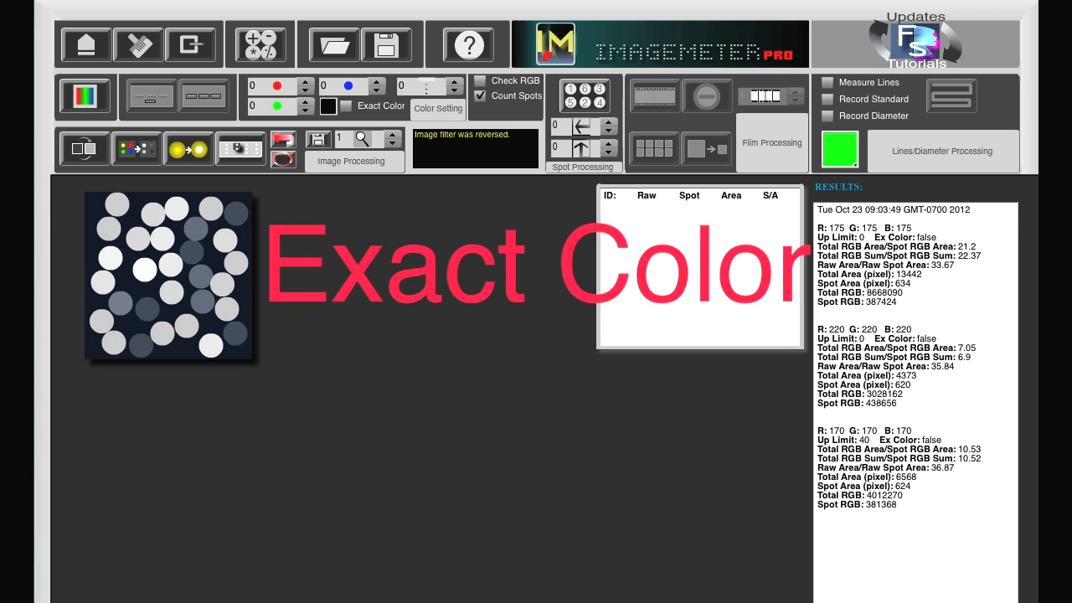
pyautogui.click(480, 82)
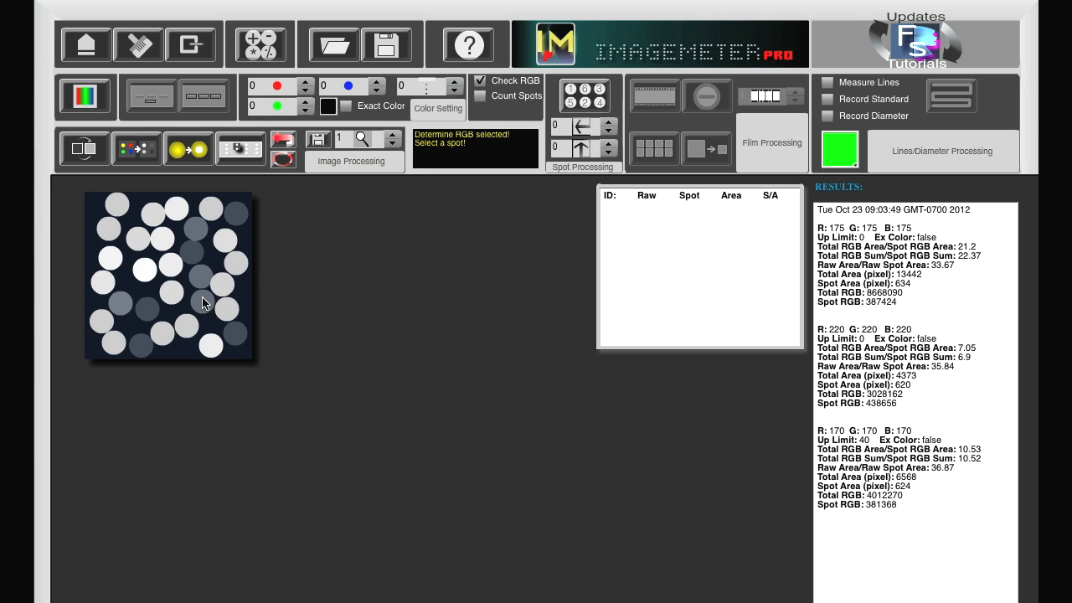
pyautogui.moveTo(190, 292); pyautogui.dragTo(209, 314)
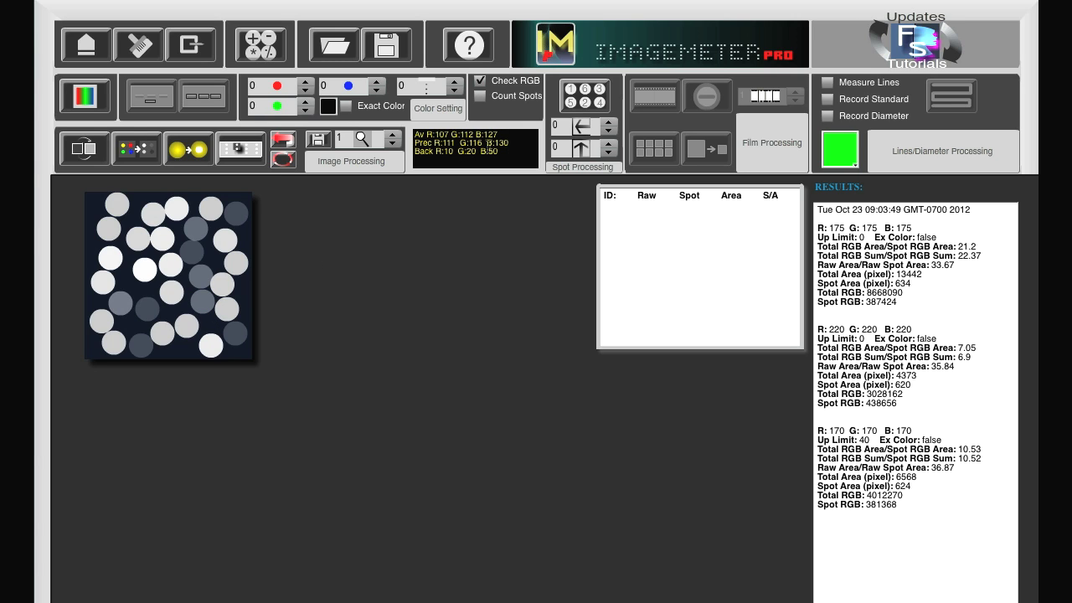
# Set red to 111, green to 116 and blue to 130, and enable the Exact Color option.
pyautogui.click(253, 85)
pyautogui.click(249, 105)
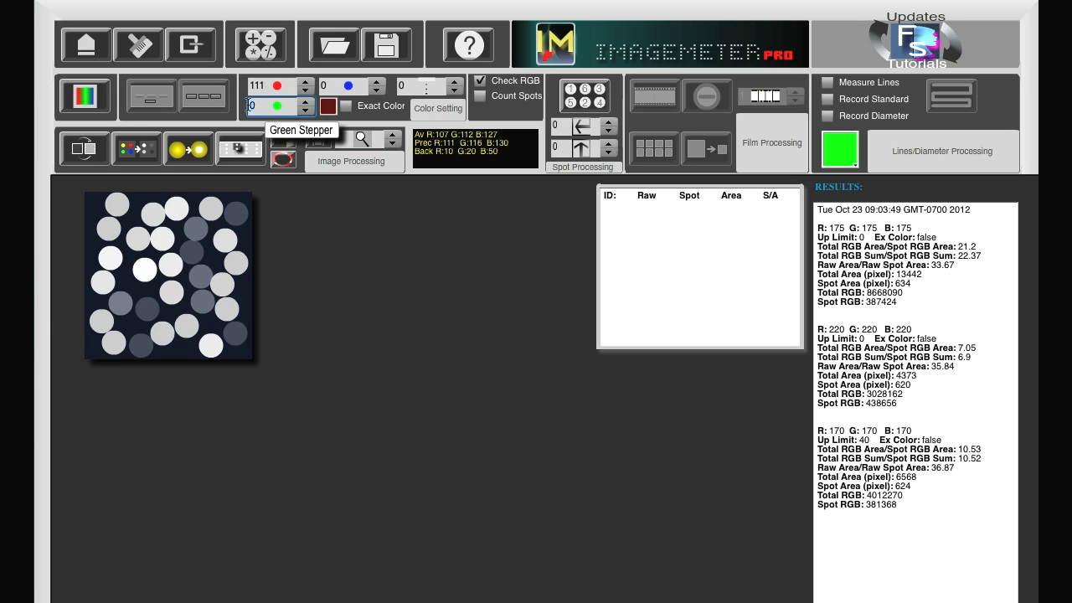
pyautogui.write('116')
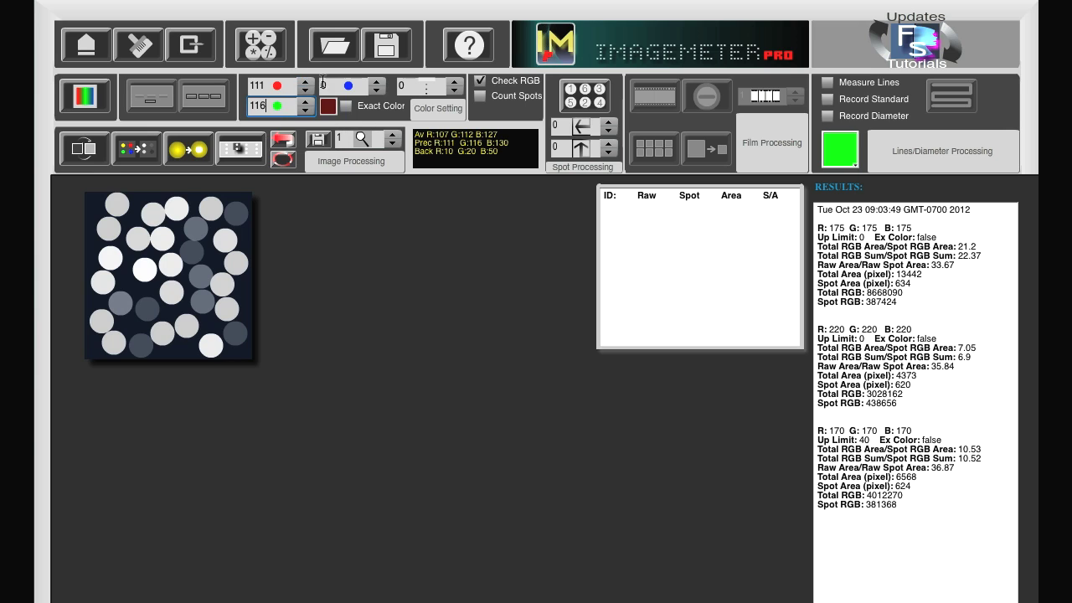
pyautogui.click(325, 85)
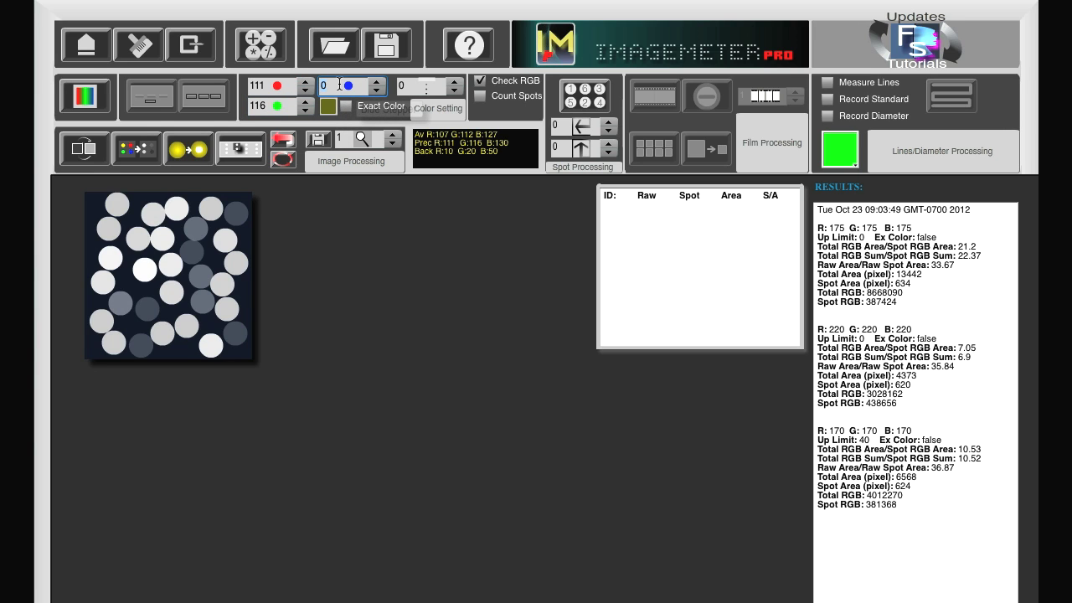
pyautogui.write('13')
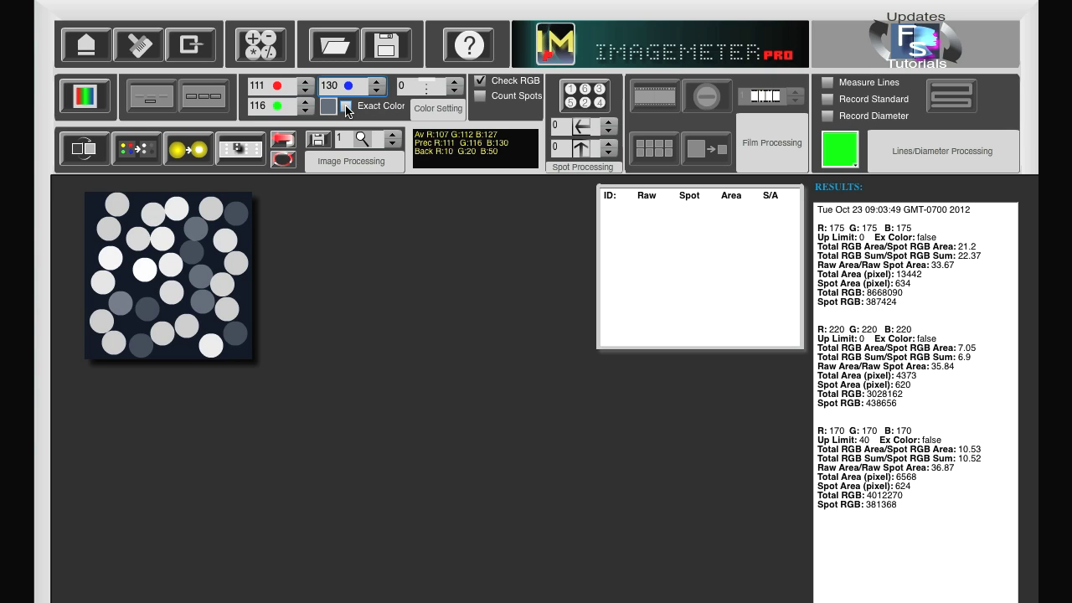
pyautogui.click(347, 107)
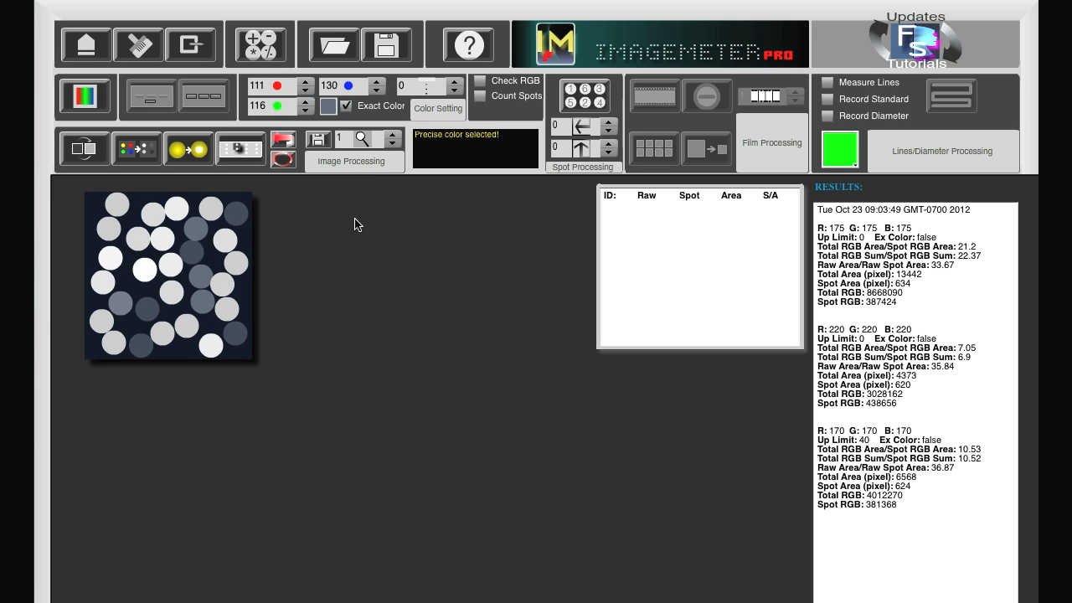
# Count the exact-color spots with the gray spot at the lower right as reference, and highlight the matches with the threshold filter.
pyautogui.click(480, 96)
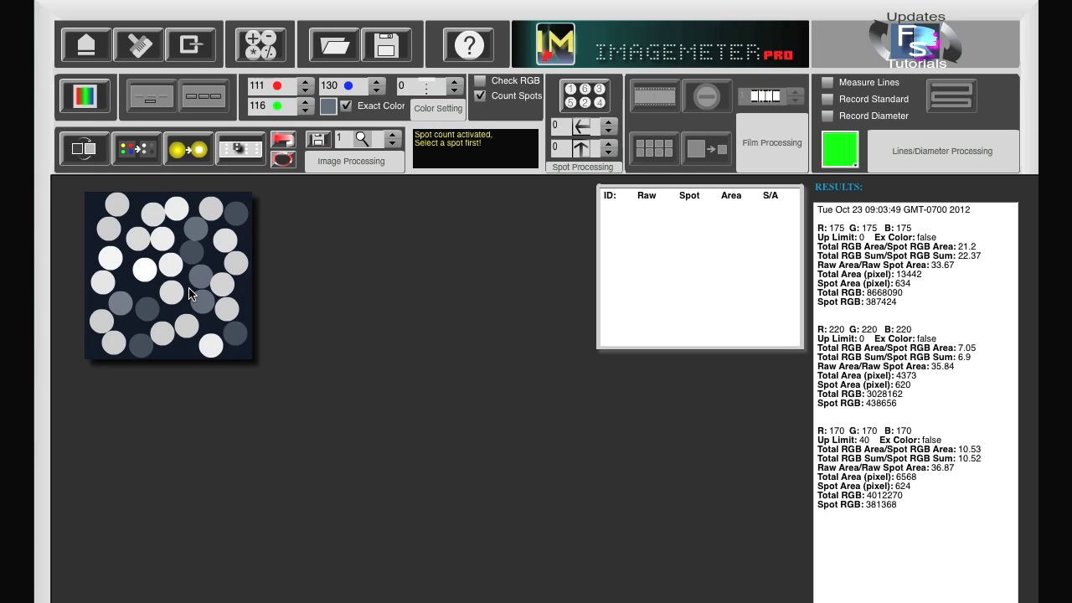
pyautogui.moveTo(190, 289); pyautogui.dragTo(217, 319)
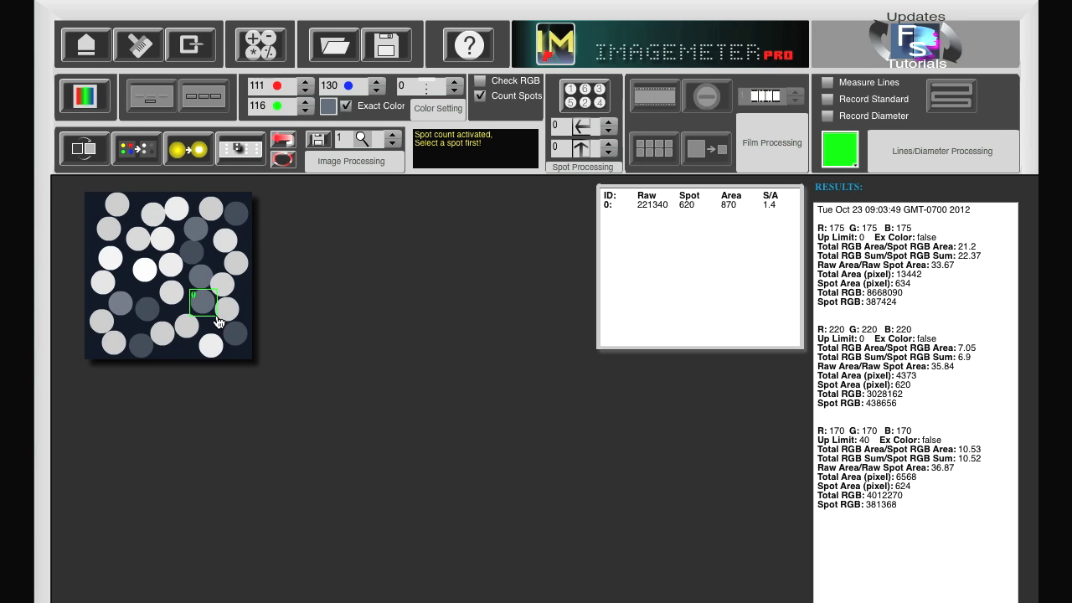
pyautogui.click(584, 99)
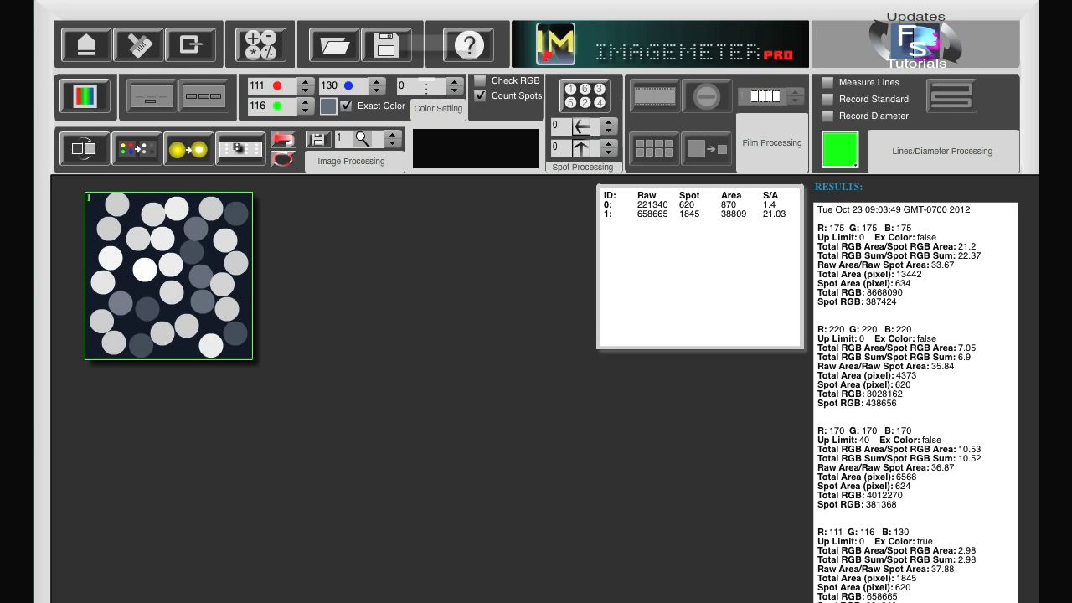
pyautogui.click(188, 151)
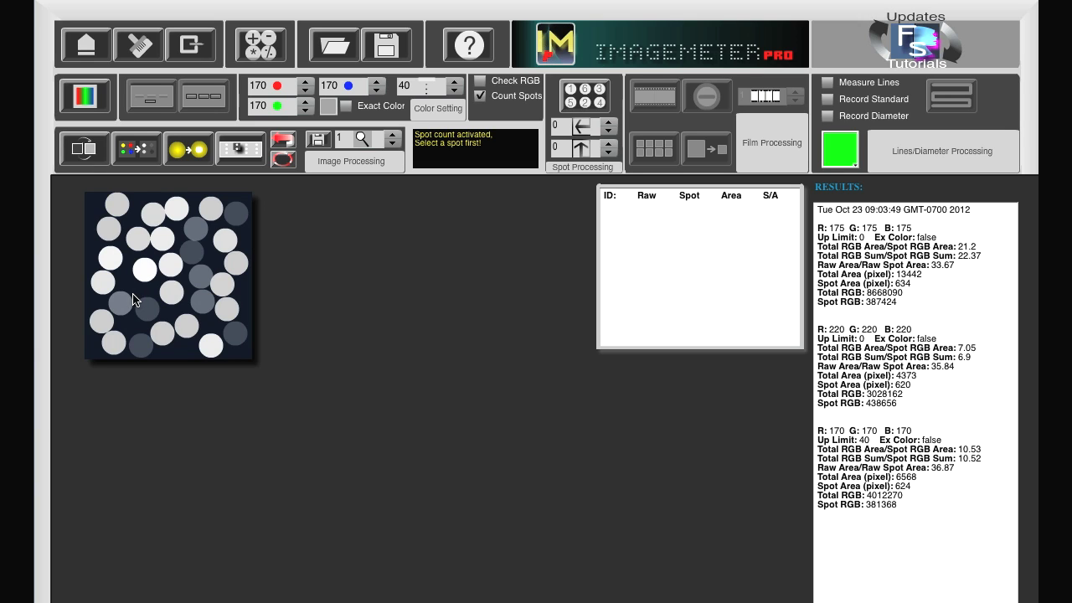
# Try to count spots with the dark gray spot below the image's center as reference, dismiss the alert and reset the cycle.
pyautogui.moveTo(133, 295); pyautogui.dragTo(158, 319)
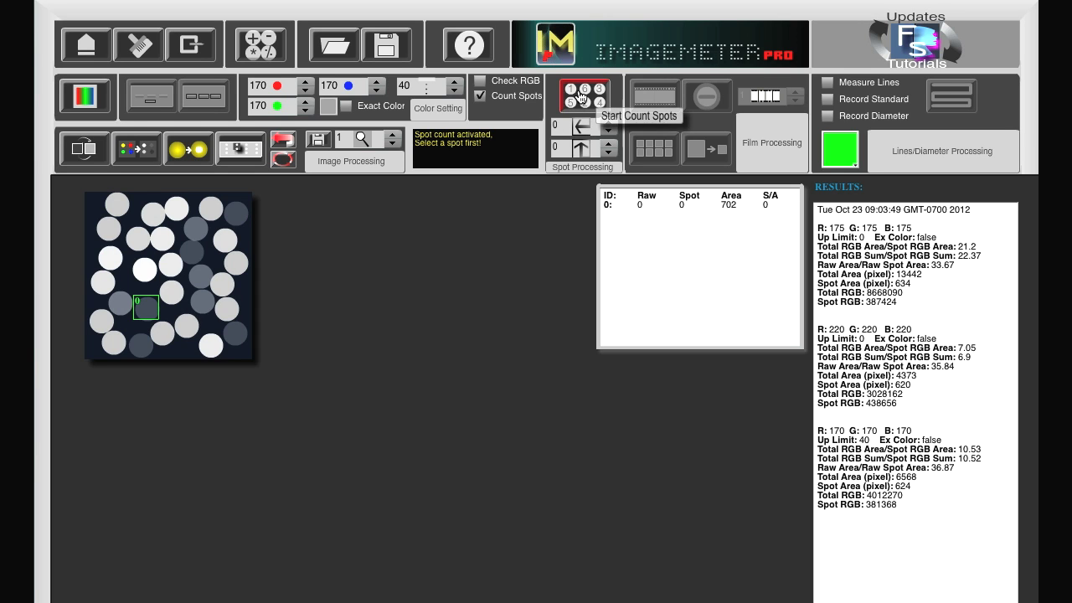
pyautogui.click(579, 93)
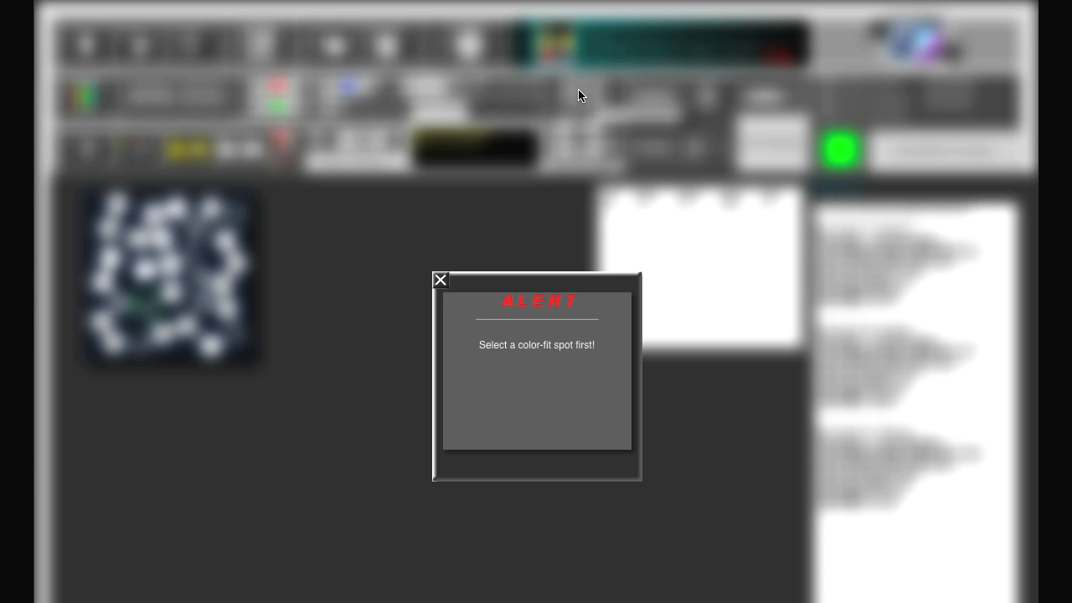
pyautogui.click(441, 281)
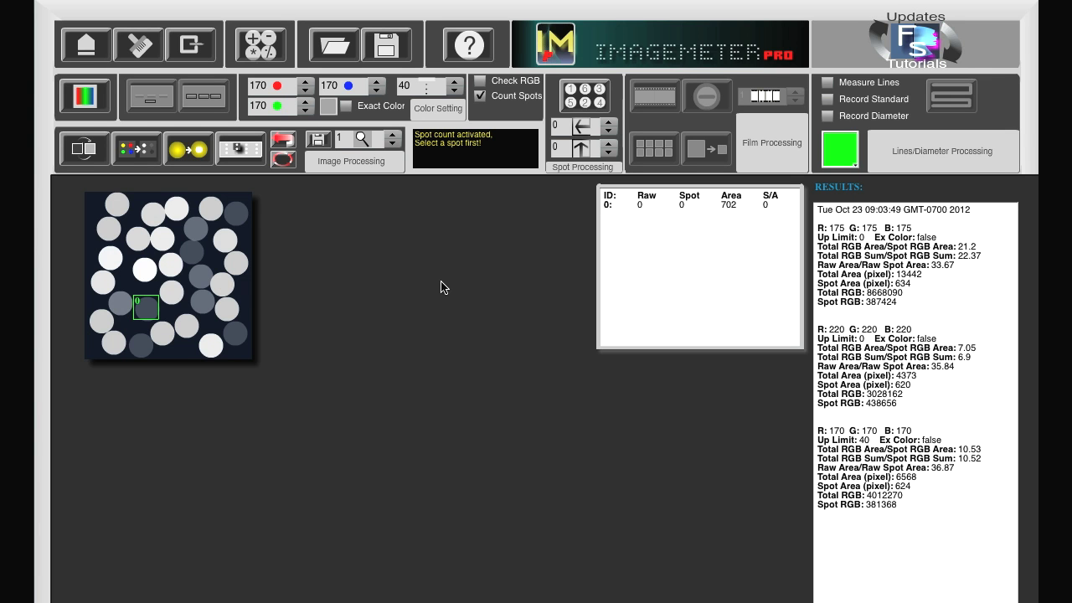
pyautogui.click(186, 48)
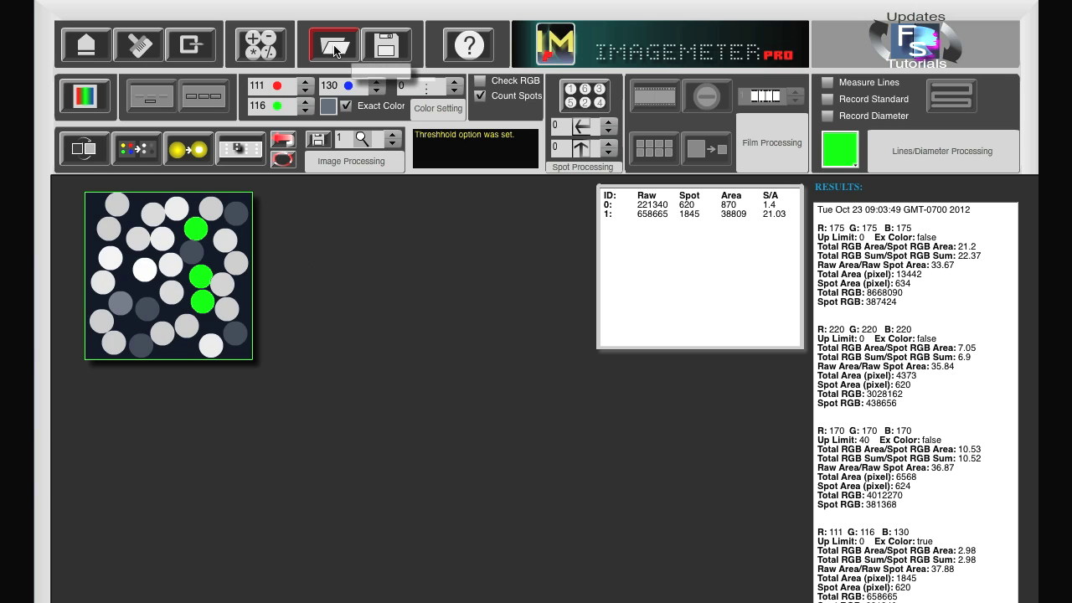
# Try to create a new ImageMeter folder and decline to override the existing one.
pyautogui.click(335, 51)
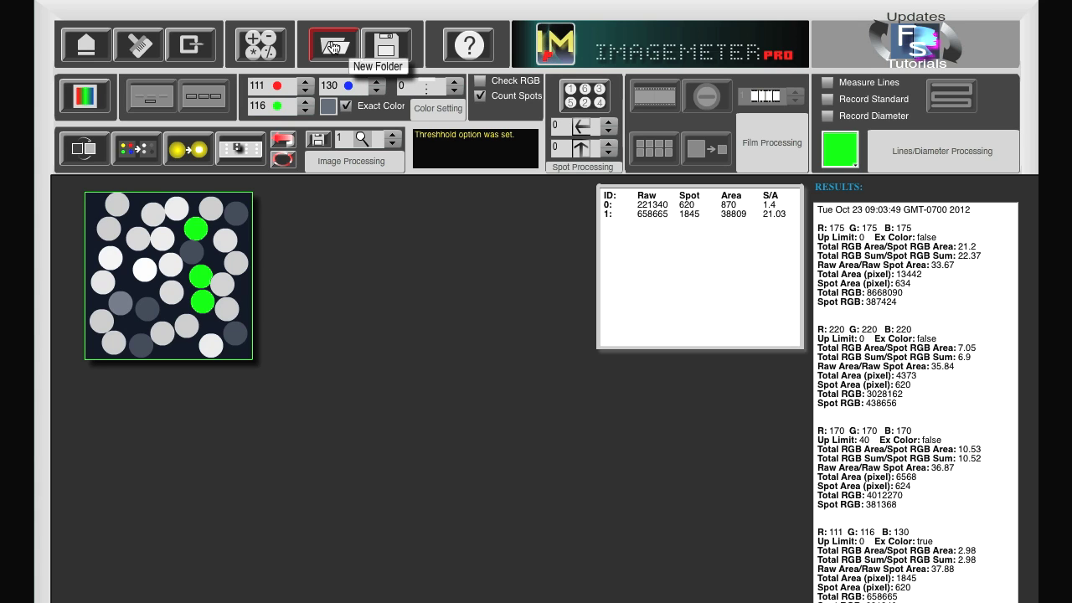
pyautogui.click(333, 47)
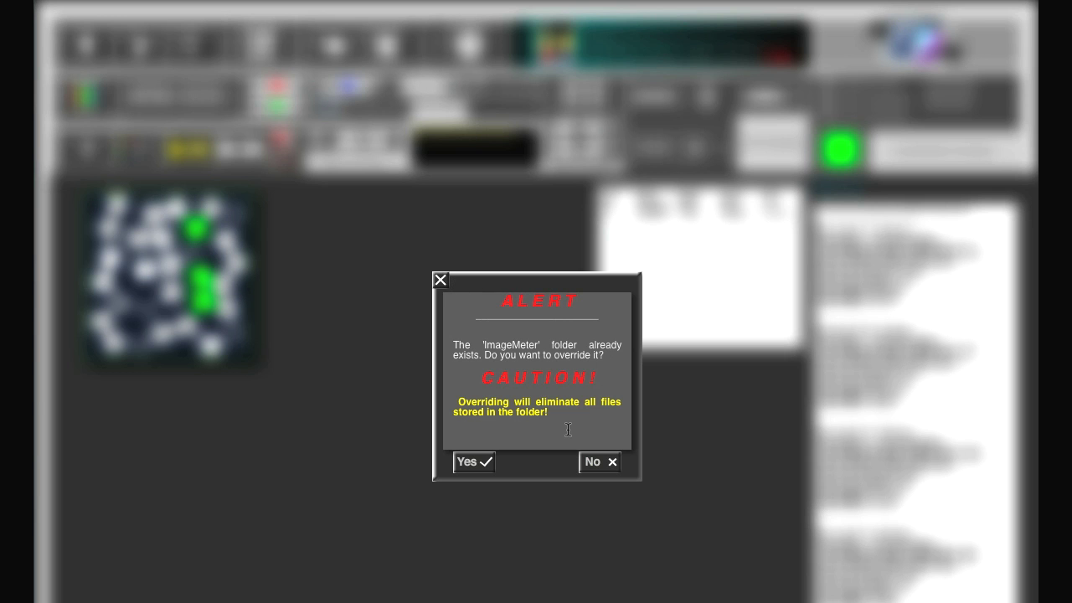
pyautogui.click(599, 465)
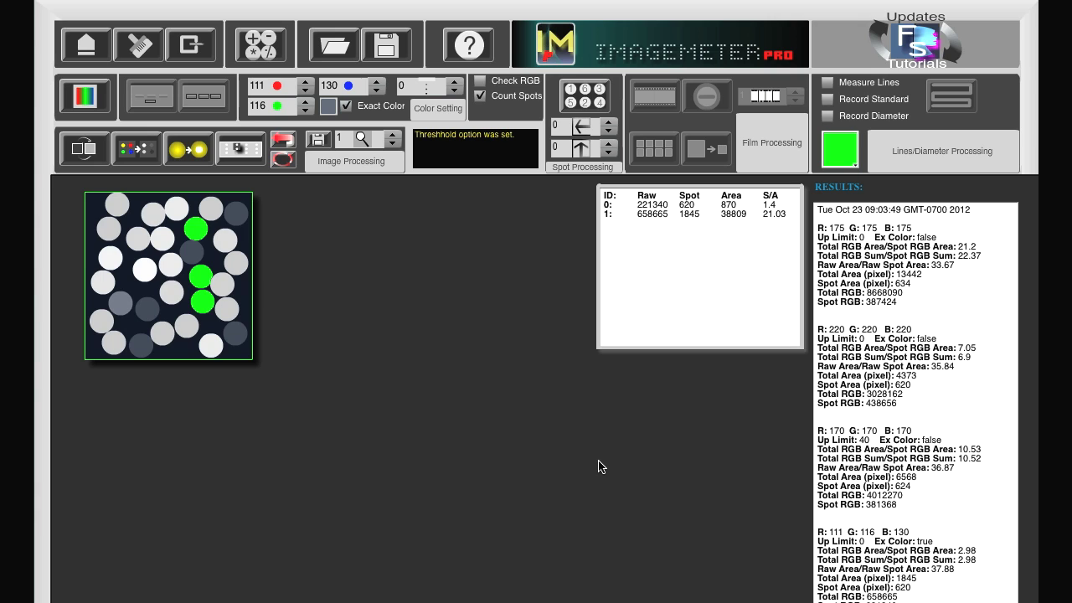
# Save the processed image as spotdet4.png in the ImageMeter folder on the Desktop.
pyautogui.click(318, 140)
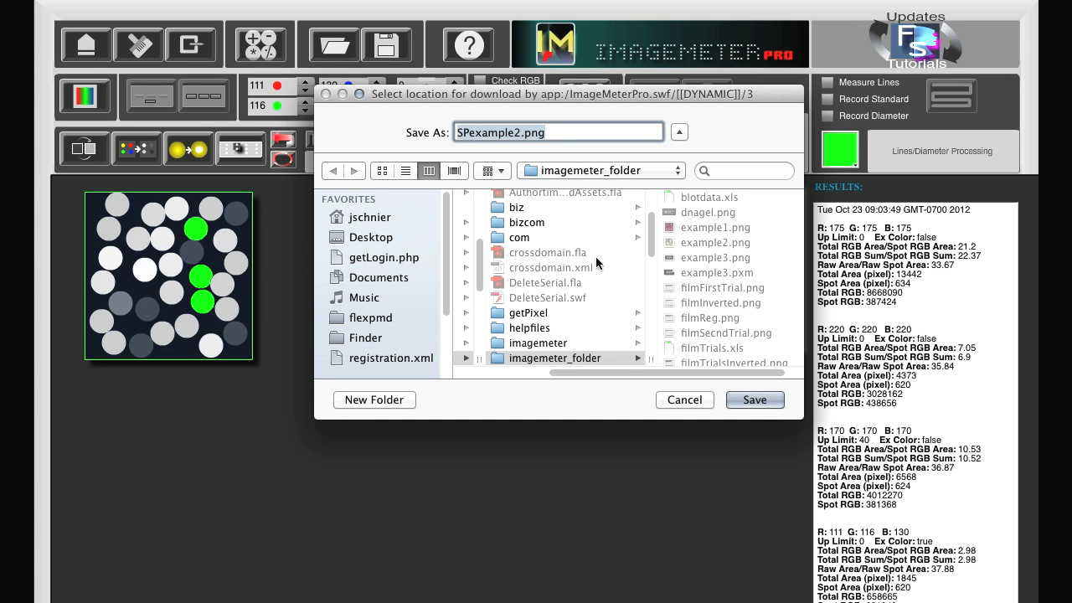
pyautogui.click(373, 238)
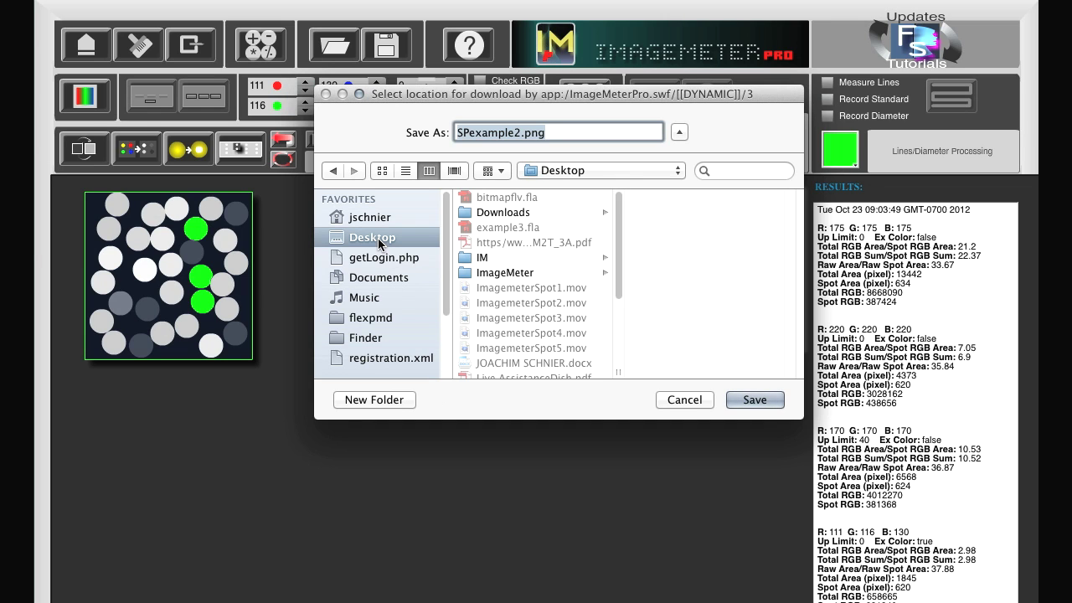
pyautogui.click(504, 273)
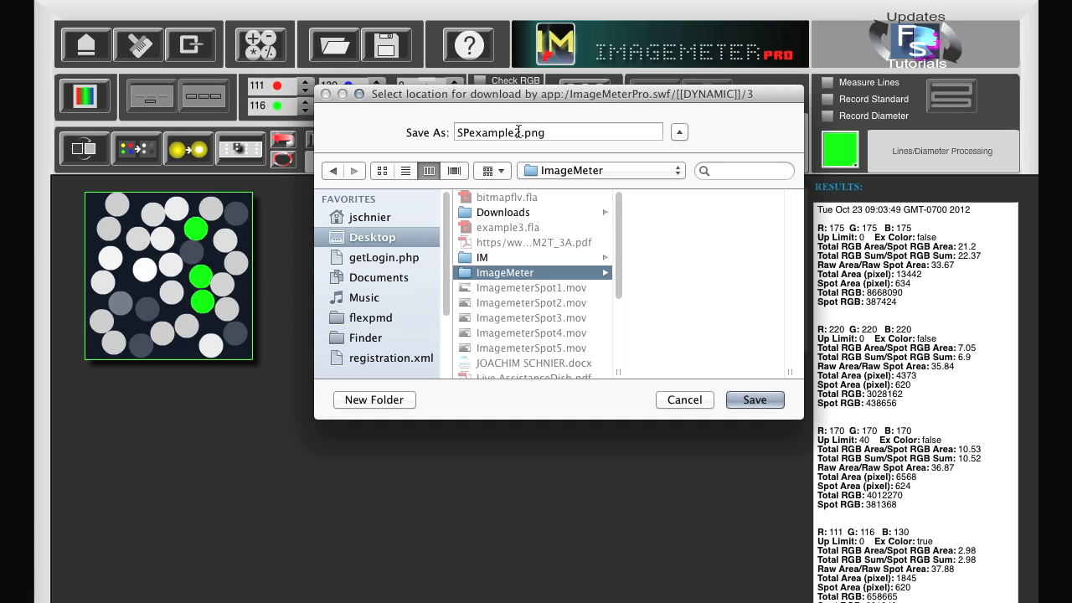
pyautogui.moveTo(523, 132); pyautogui.dragTo(462, 132)
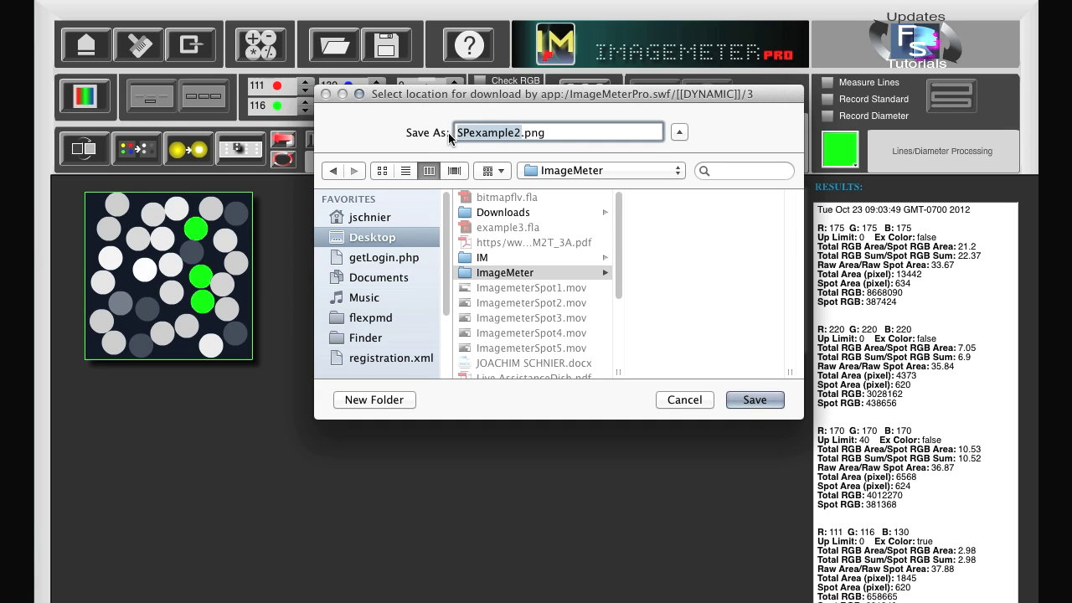
pyautogui.write('spotde')
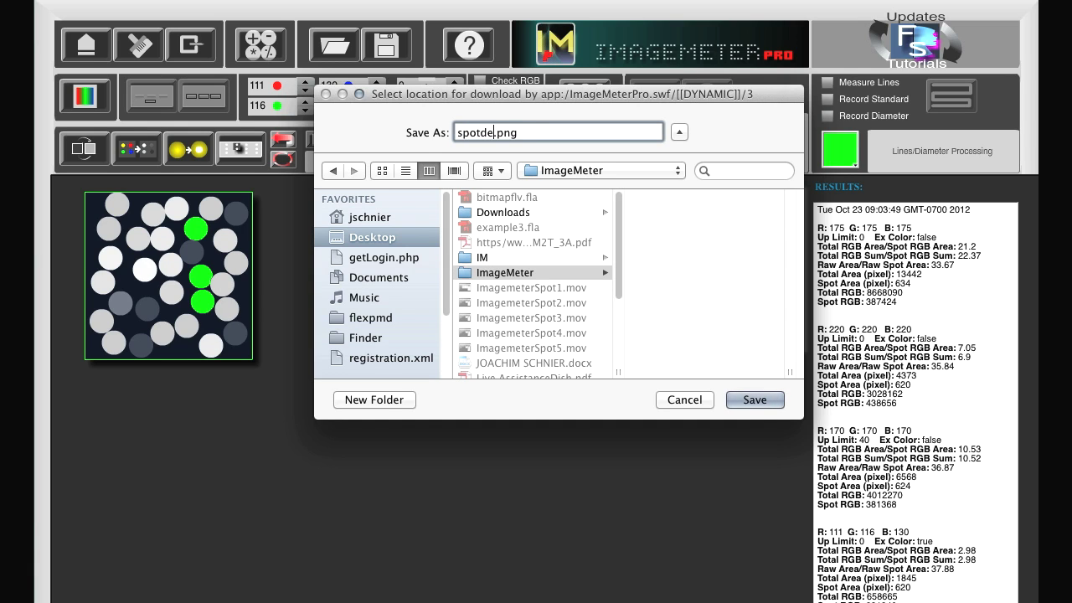
pyautogui.write('t4')
pyautogui.click(757, 398)
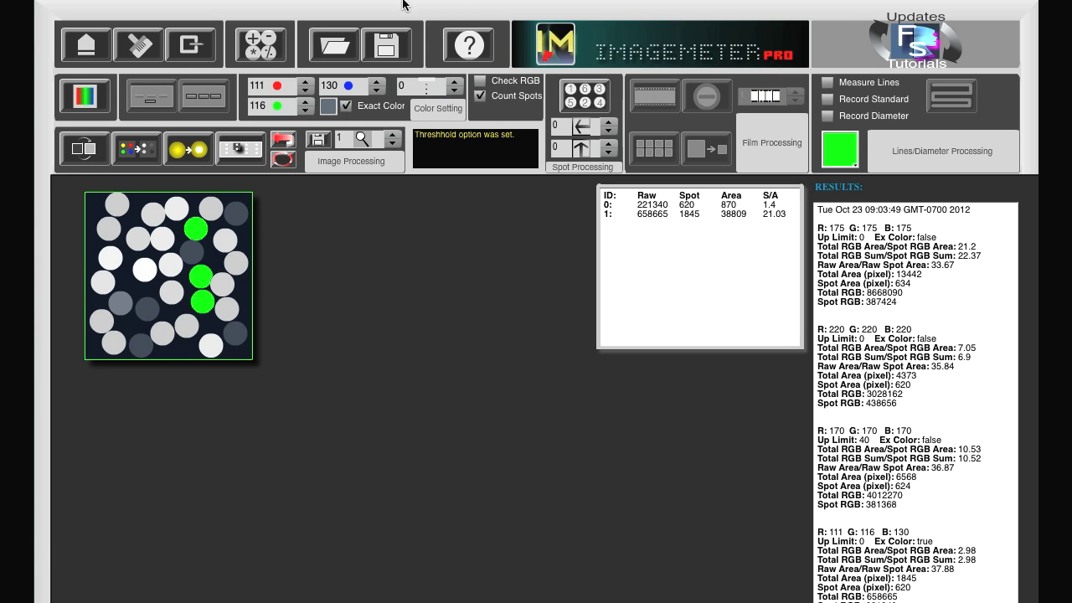
# Save the results data as spotdet10-3-12.xls in the ImageMeter folder.
pyautogui.click(386, 46)
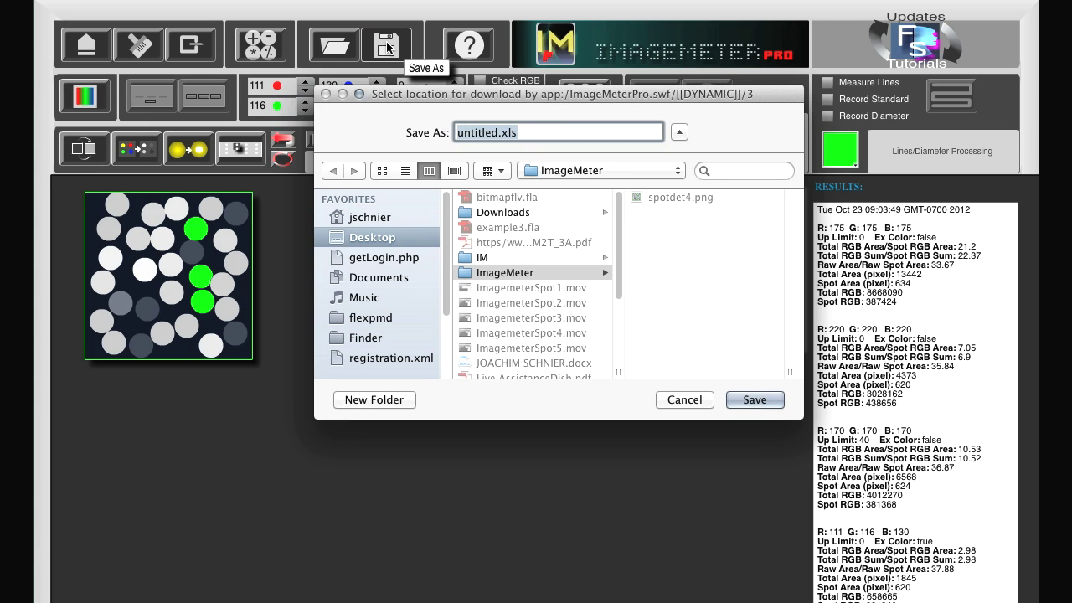
pyautogui.click(500, 133)
pyautogui.moveTo(498, 132); pyautogui.dragTo(456, 132)
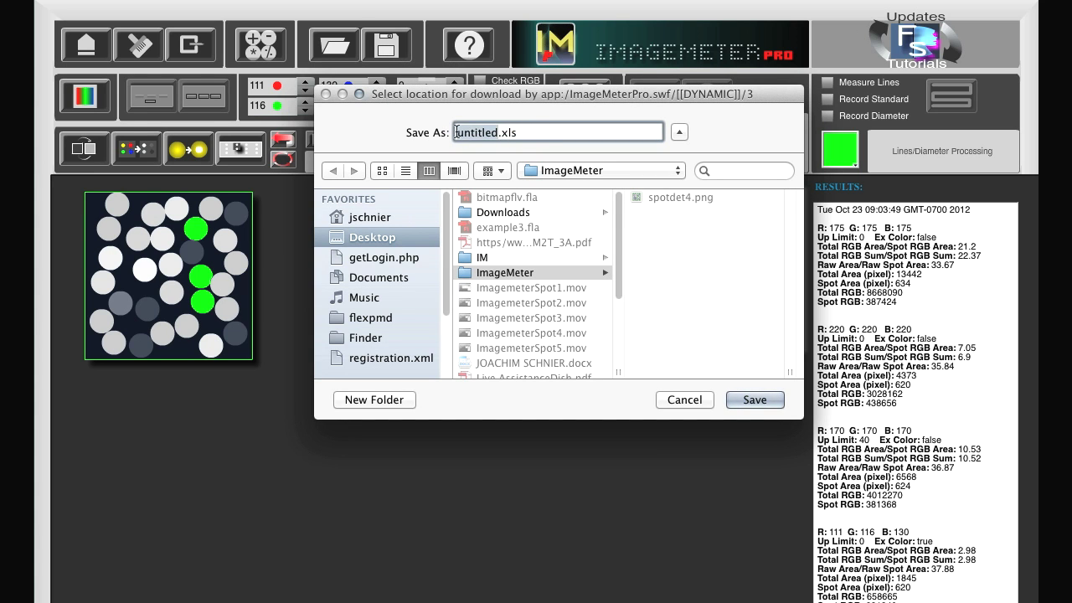
pyautogui.write('spo')
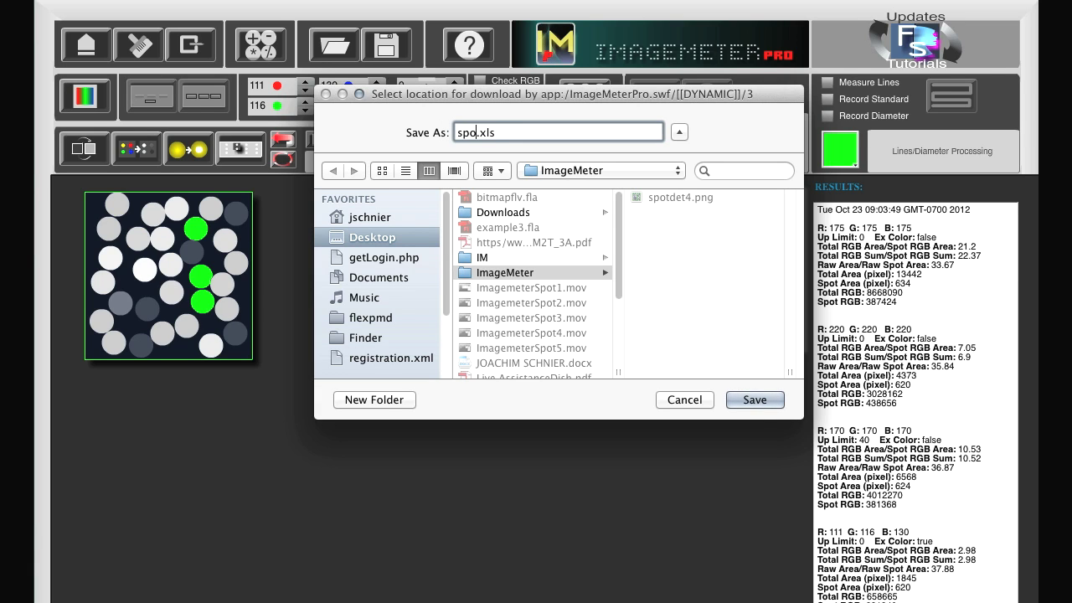
pyautogui.write('tdet')
pyautogui.write('10-3-12')
pyautogui.click(754, 400)
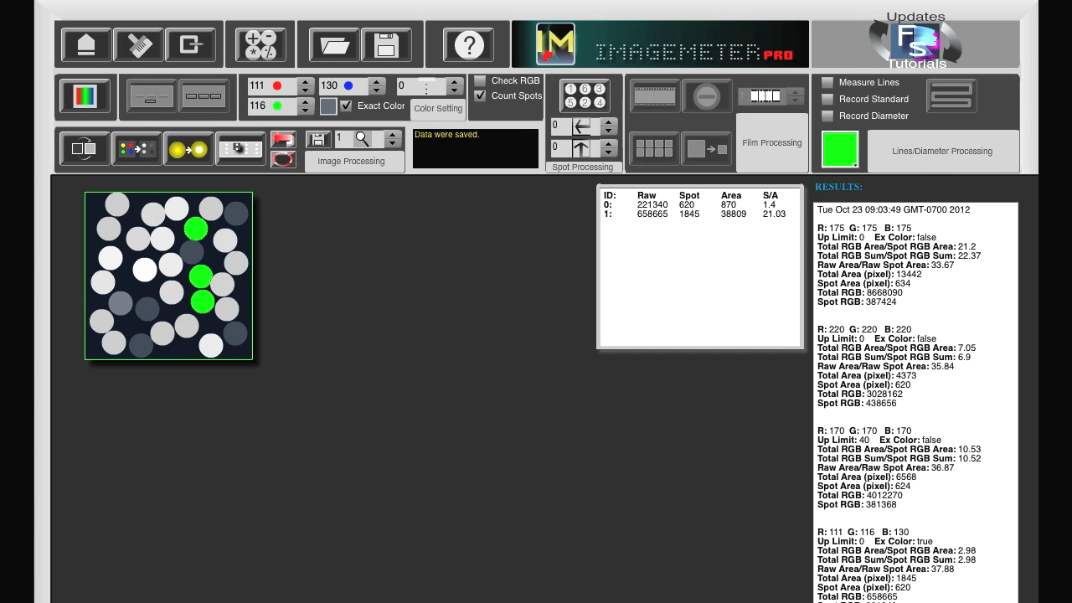
# Switch to the ImageMeter folder in Finder, view spotdet4.png, close it and open spotdet10-3-12.xls.
pyautogui.press('super+Tab')
pyautogui.moveTo(165, 1); pyautogui.dragTo(343, 95)
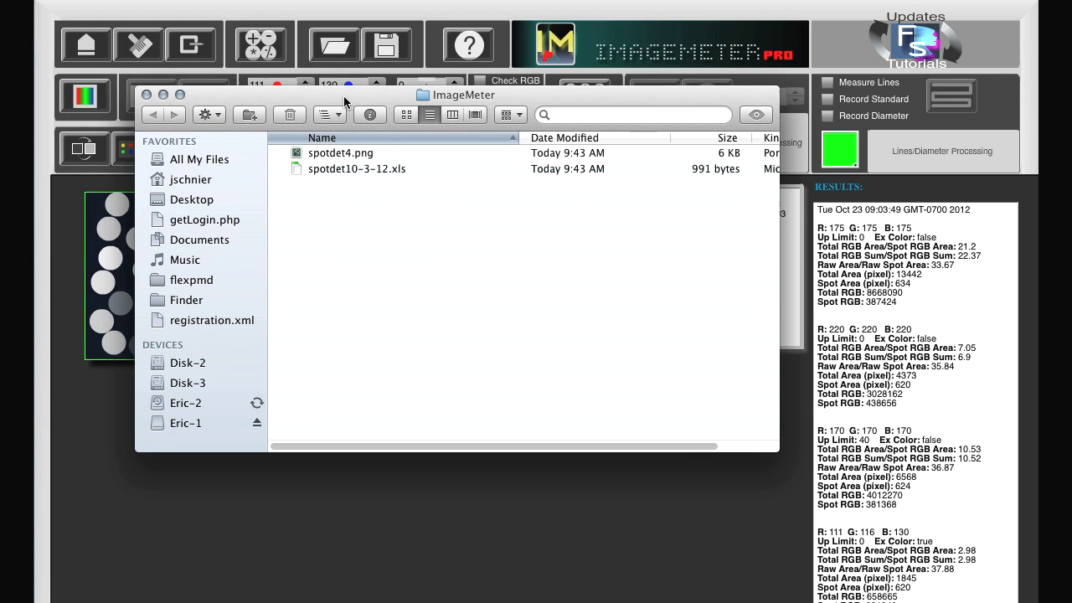
pyautogui.click(296, 155)
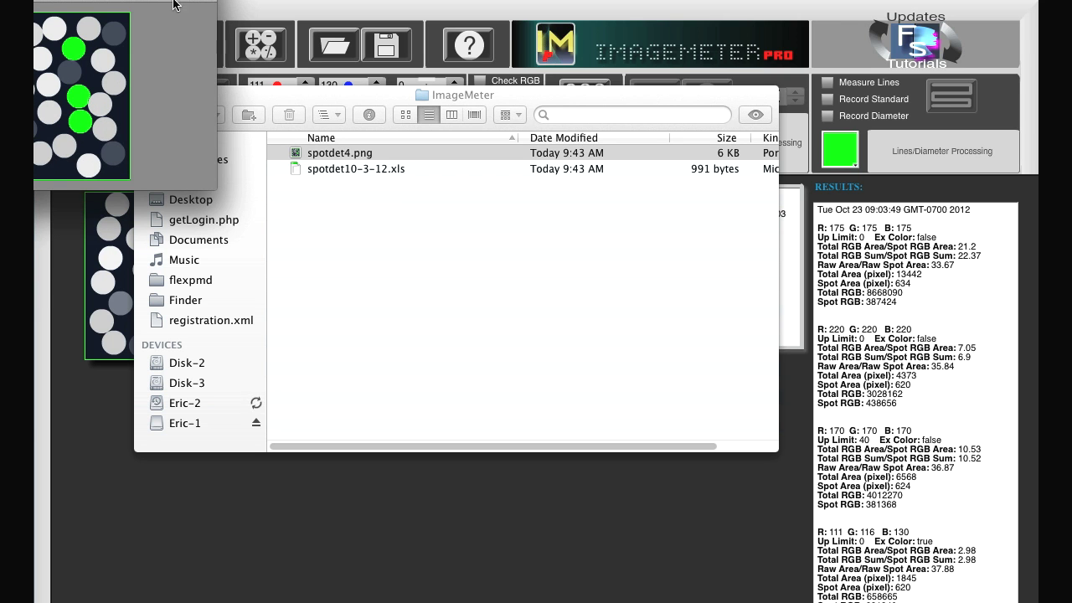
pyautogui.moveTo(126, 2); pyautogui.dragTo(344, 84)
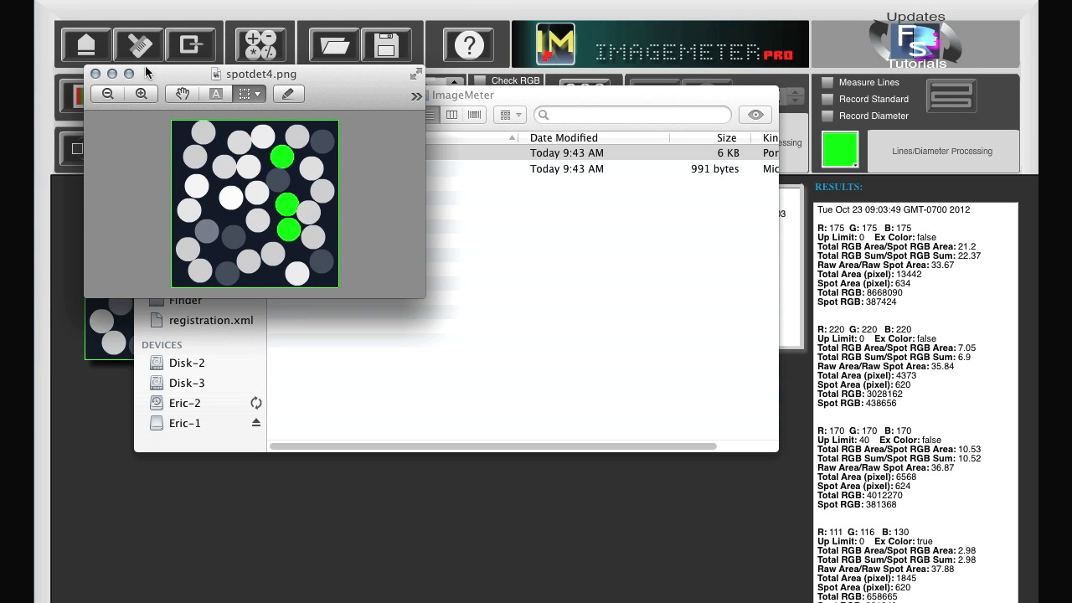
pyautogui.click(95, 75)
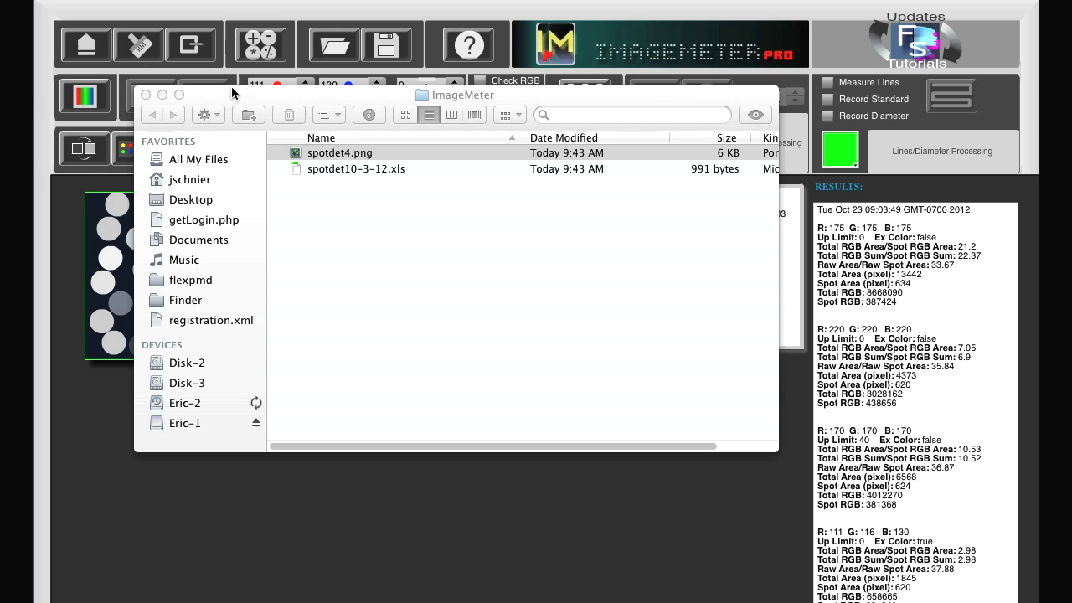
pyautogui.click(294, 168)
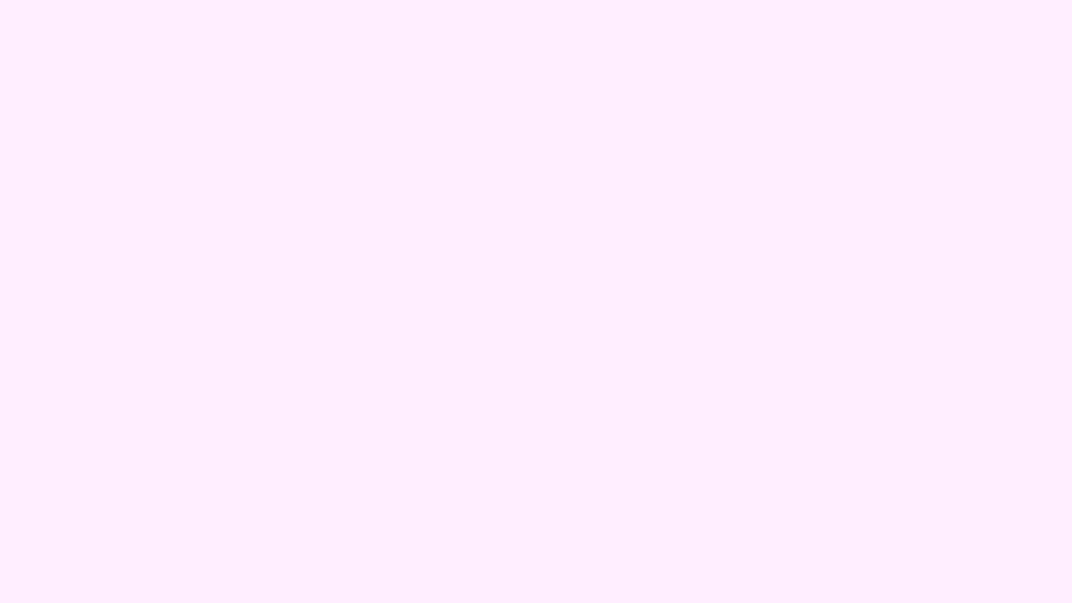